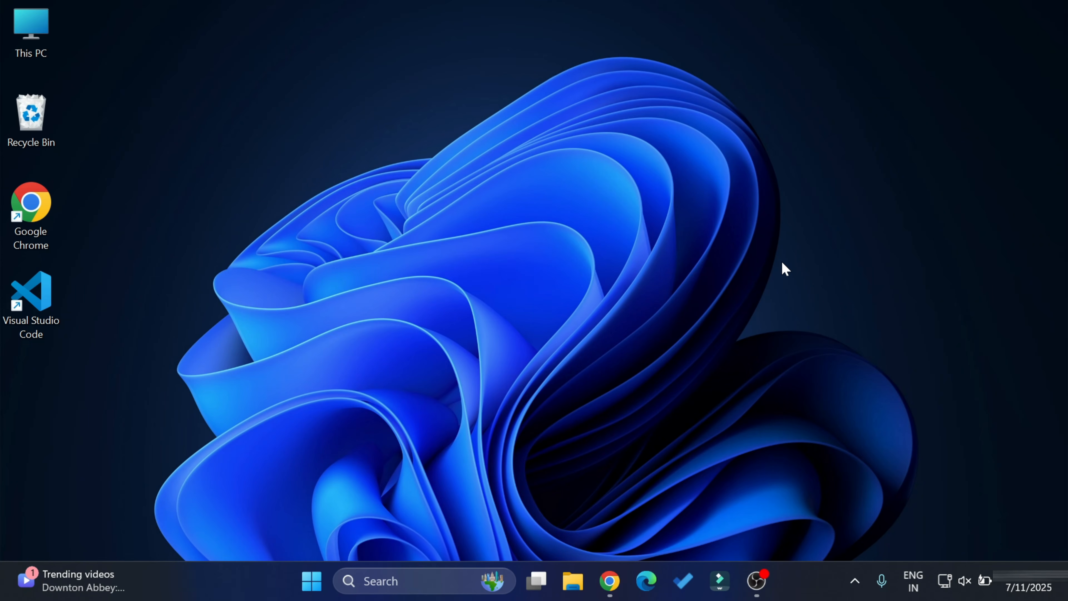
- In a new Chrome window, search Google for 'mongodb download'
click(609, 581)
text(m)
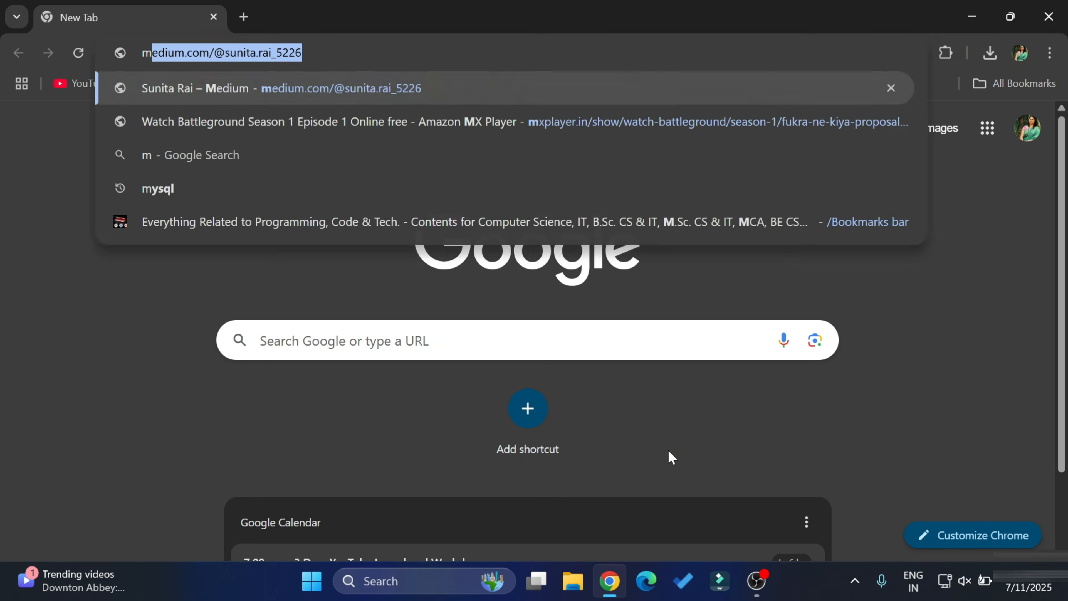
text(ongodb download)
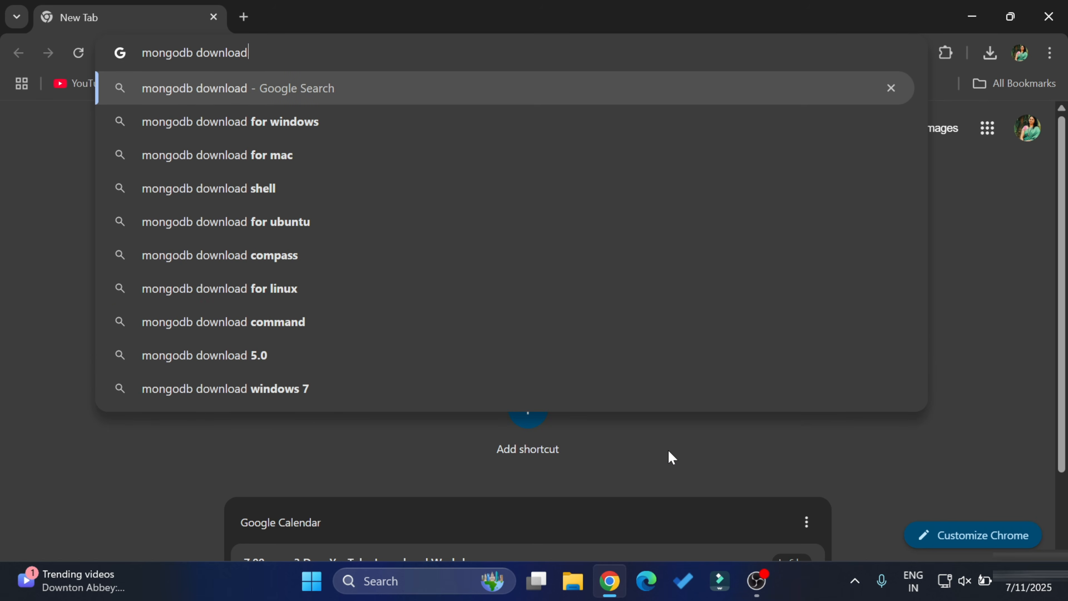
key(Return)
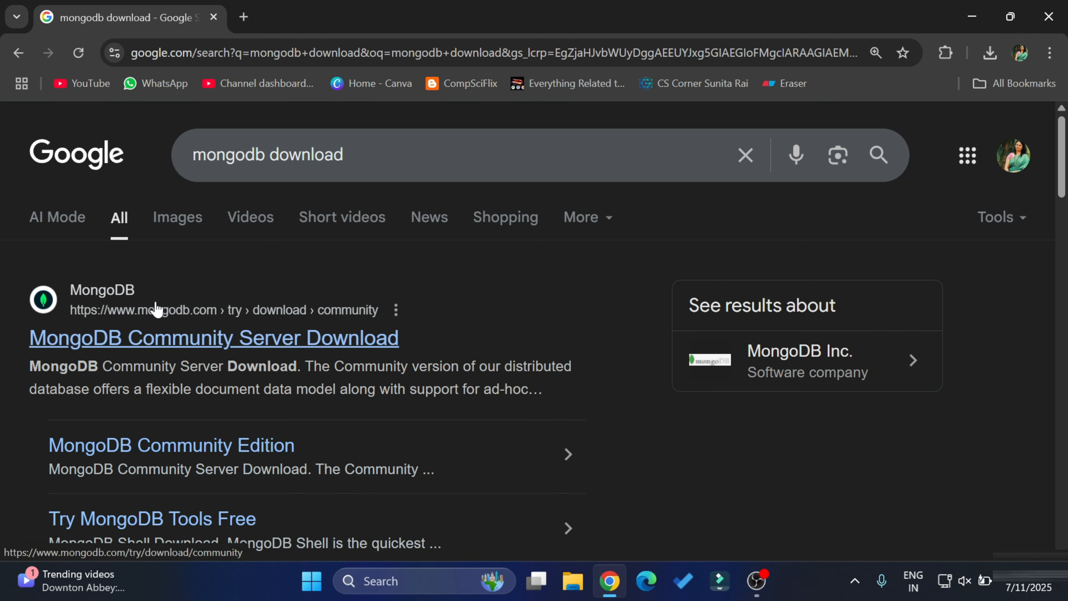
- Open the MongoDB Community Server Download page from the search results
click(248, 341)
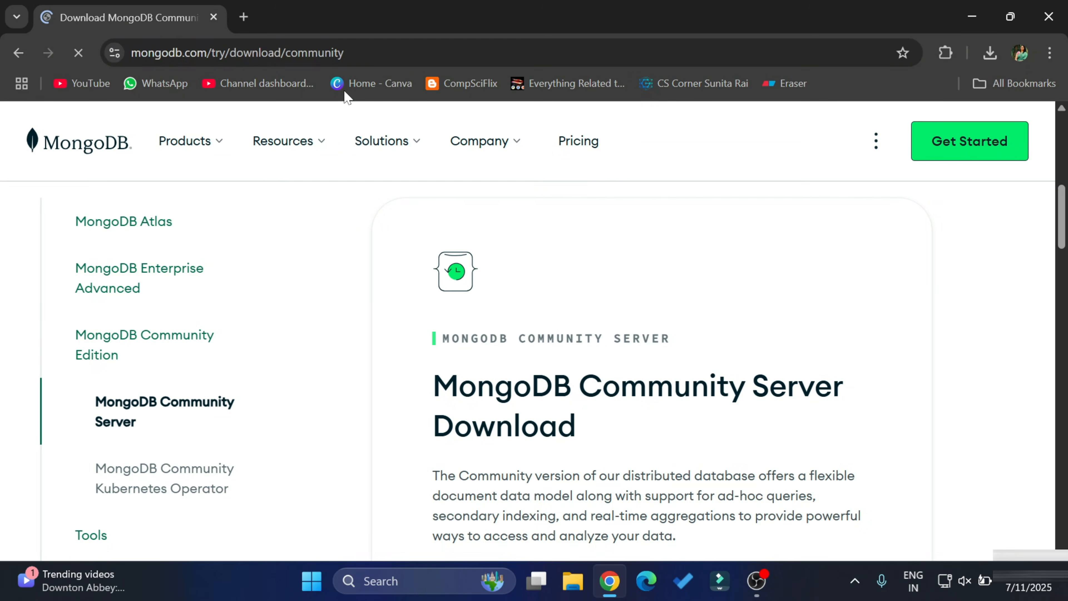
click(349, 53)
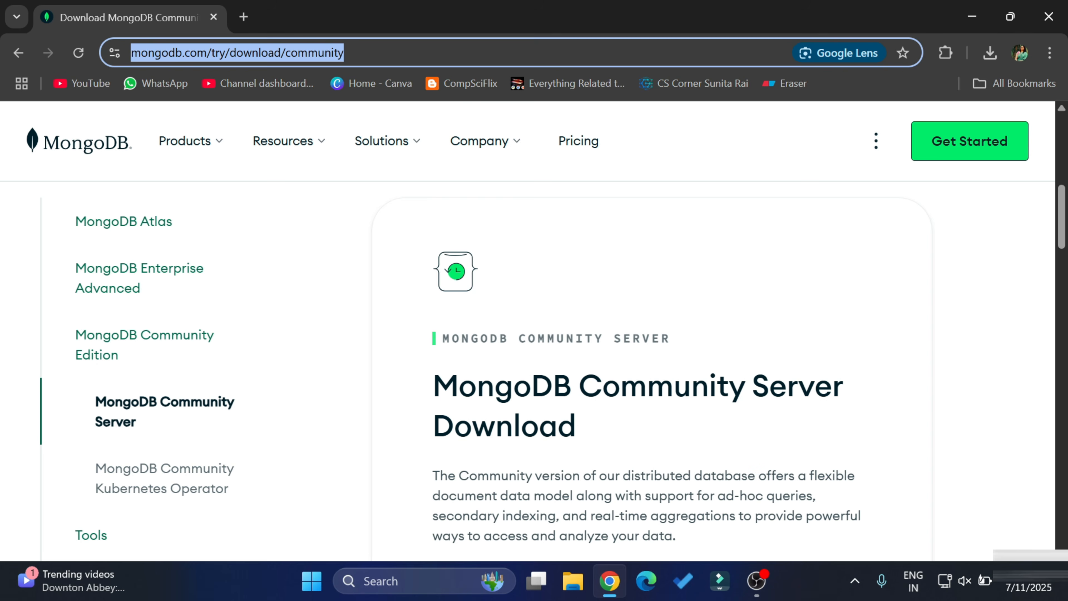
scroll(647, 374, down, 4)
scroll(672, 385, down, 13)
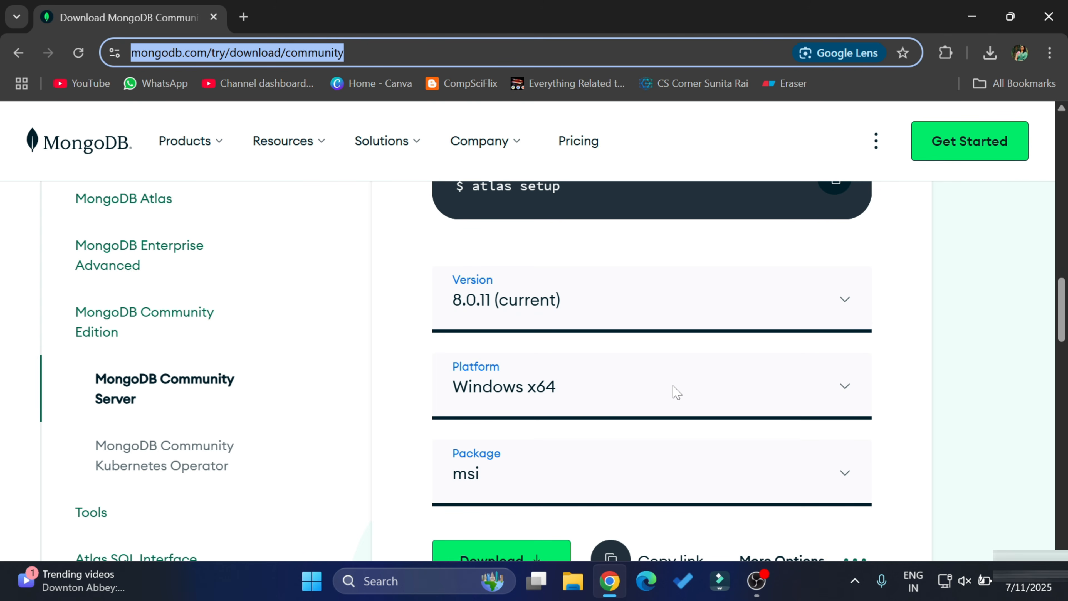
- Confirm version 8.0.11, platform Windows x64 and package msi, then download the installer
click(844, 303)
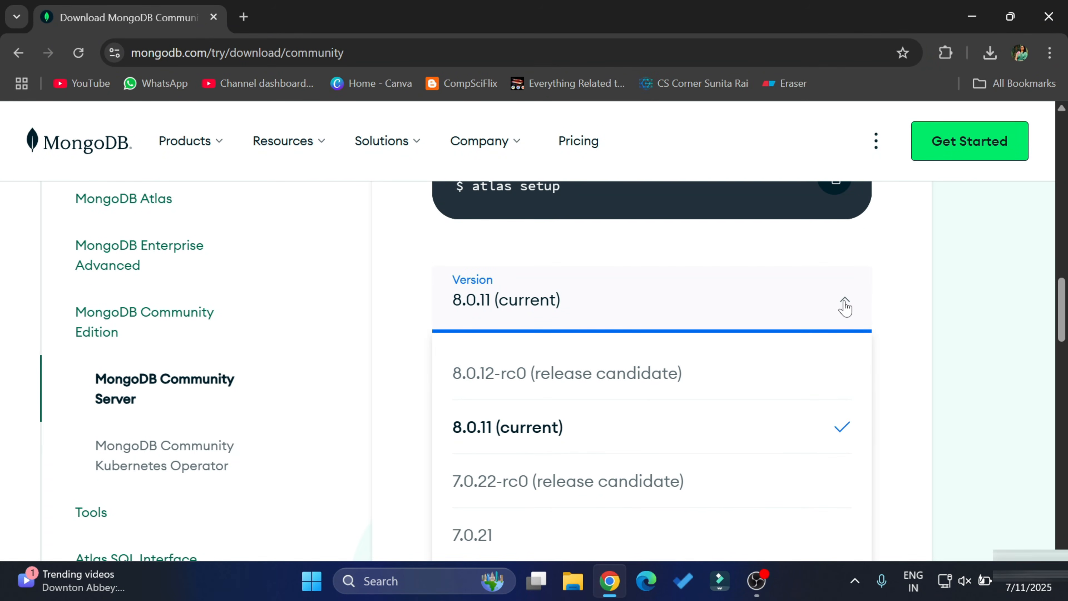
click(844, 306)
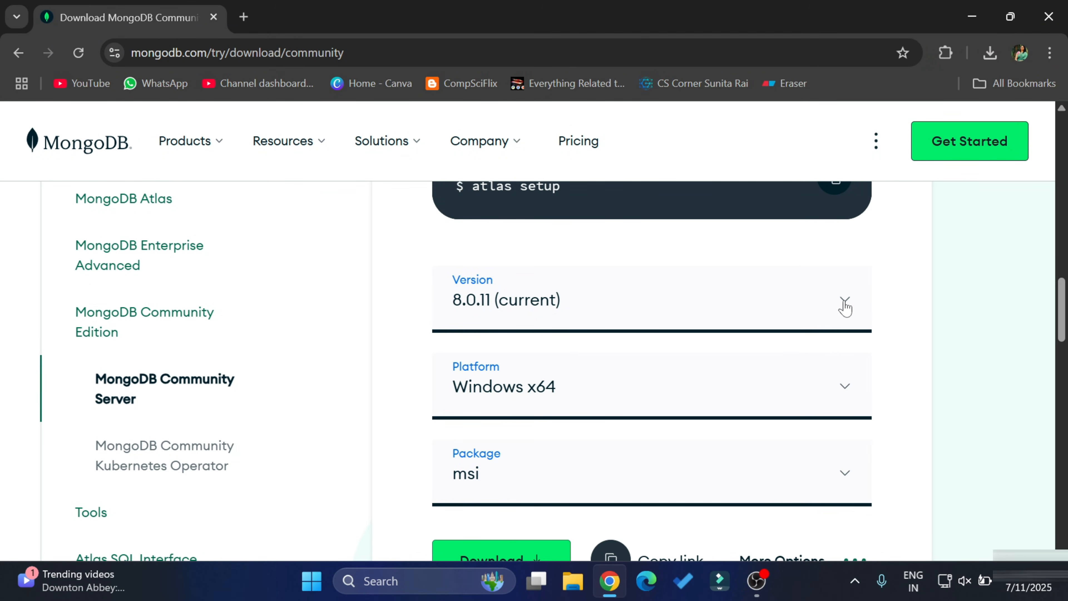
click(849, 394)
scroll(851, 394, down, 2)
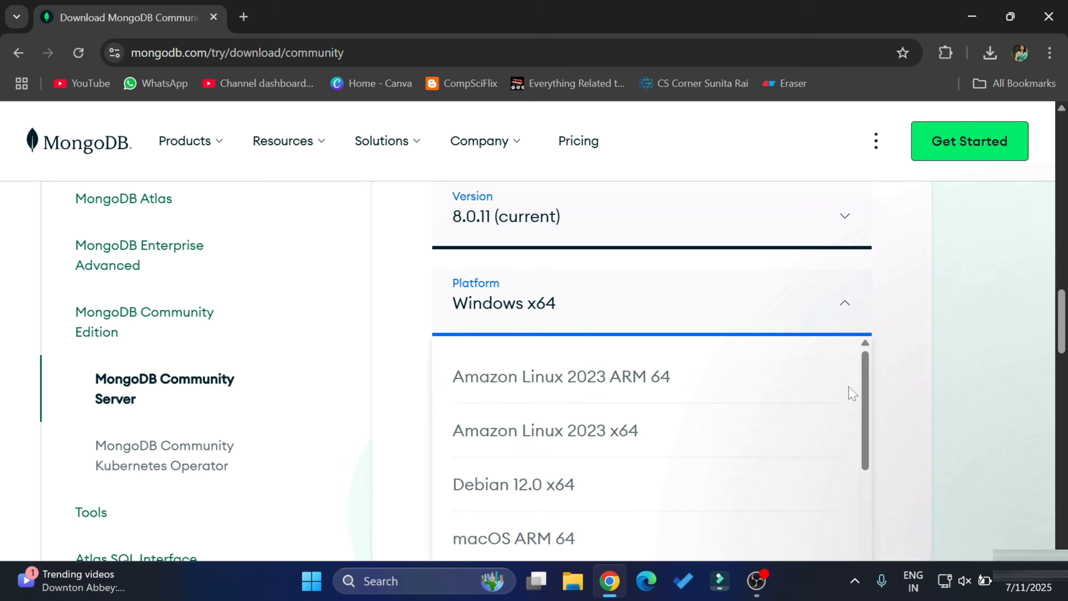
click(927, 260)
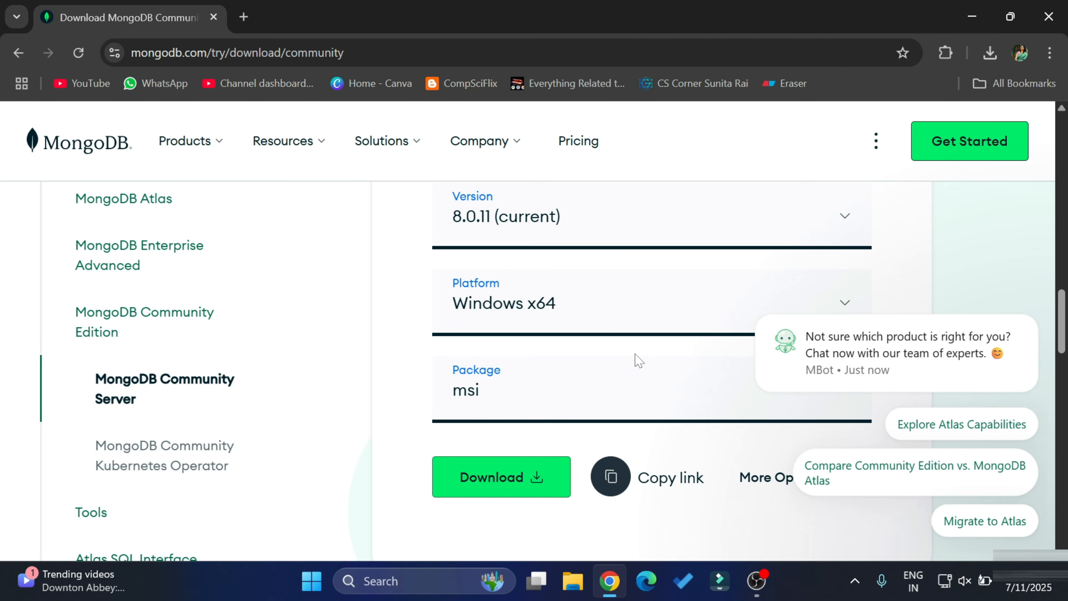
scroll(658, 389, down, 2)
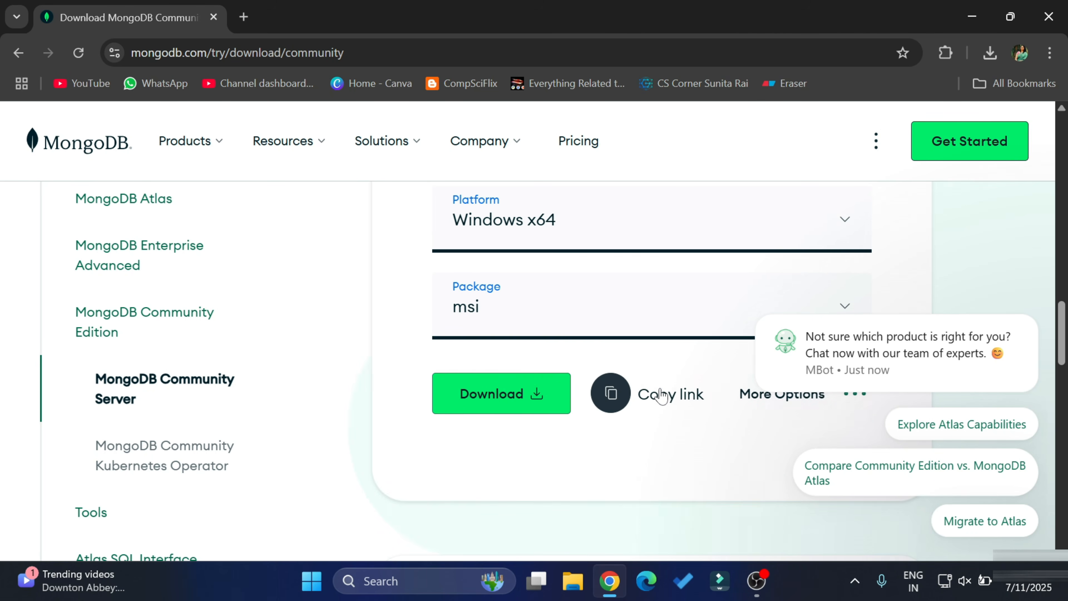
click(695, 318)
click(697, 320)
click(697, 320)
click(694, 320)
click(497, 406)
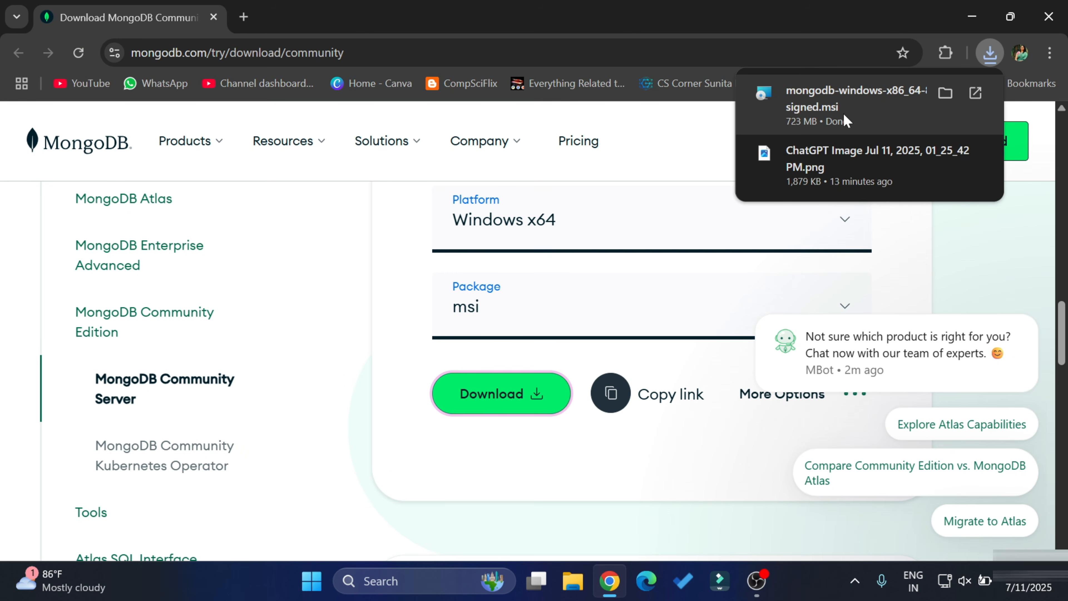
- Run the downloaded 8.0.11 msi installer, pass the welcome page and accept the license terms
click(859, 95)
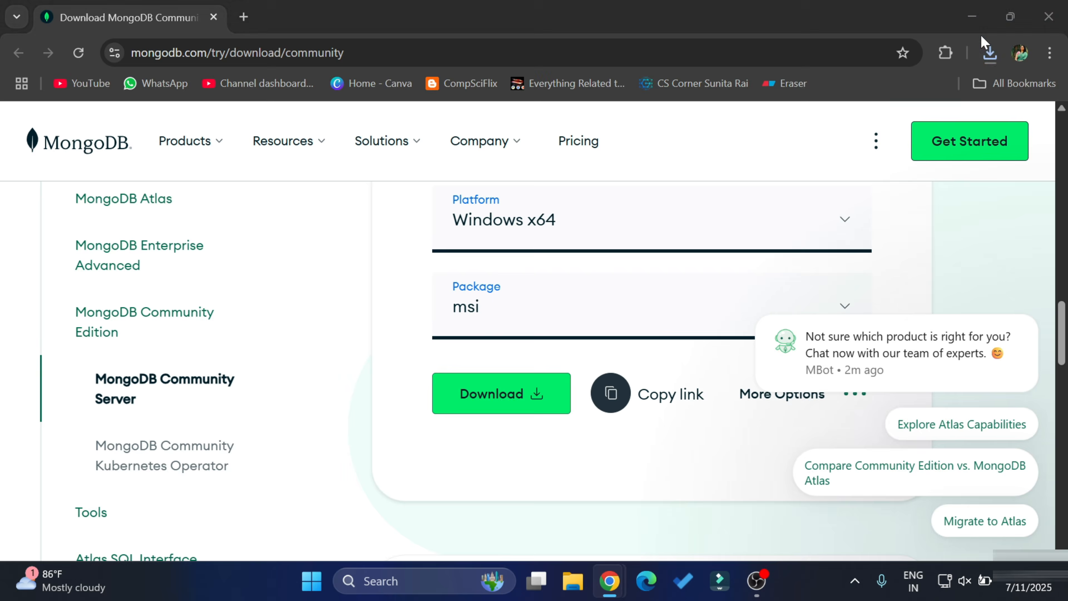
click(972, 17)
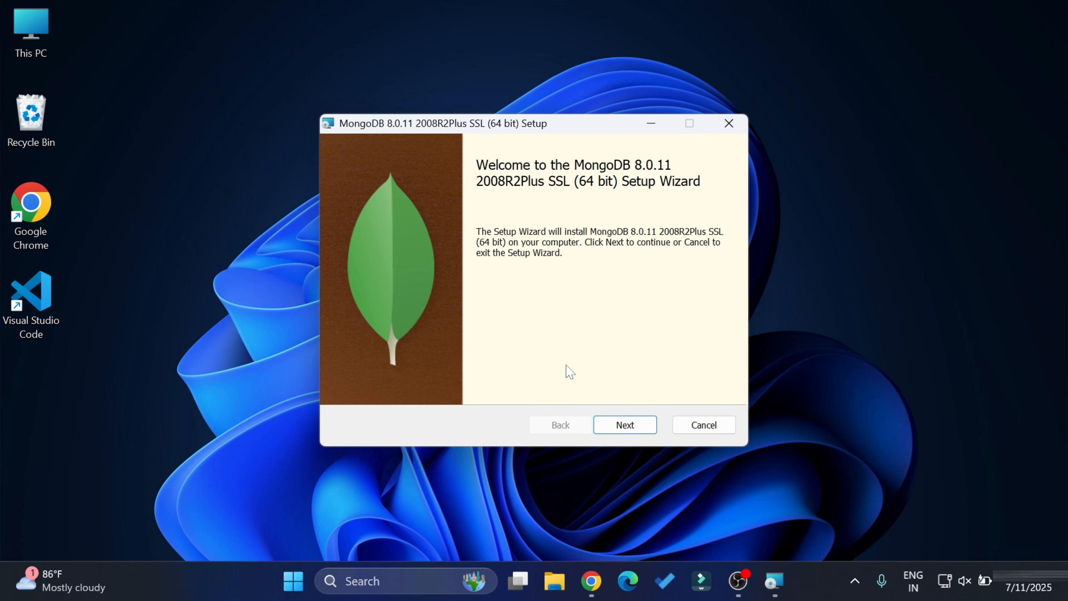
click(621, 425)
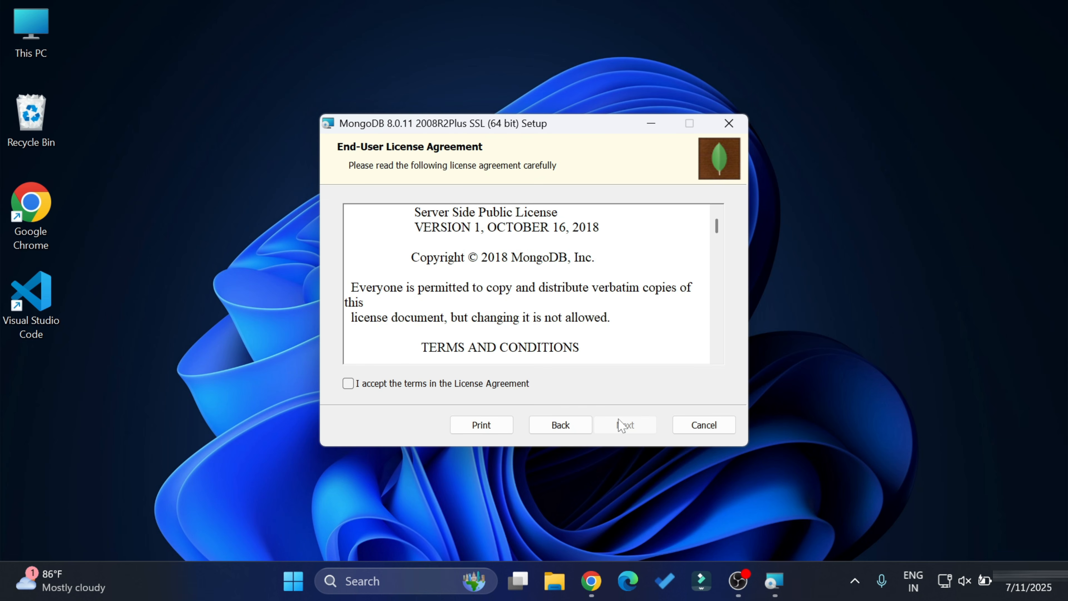
click(512, 387)
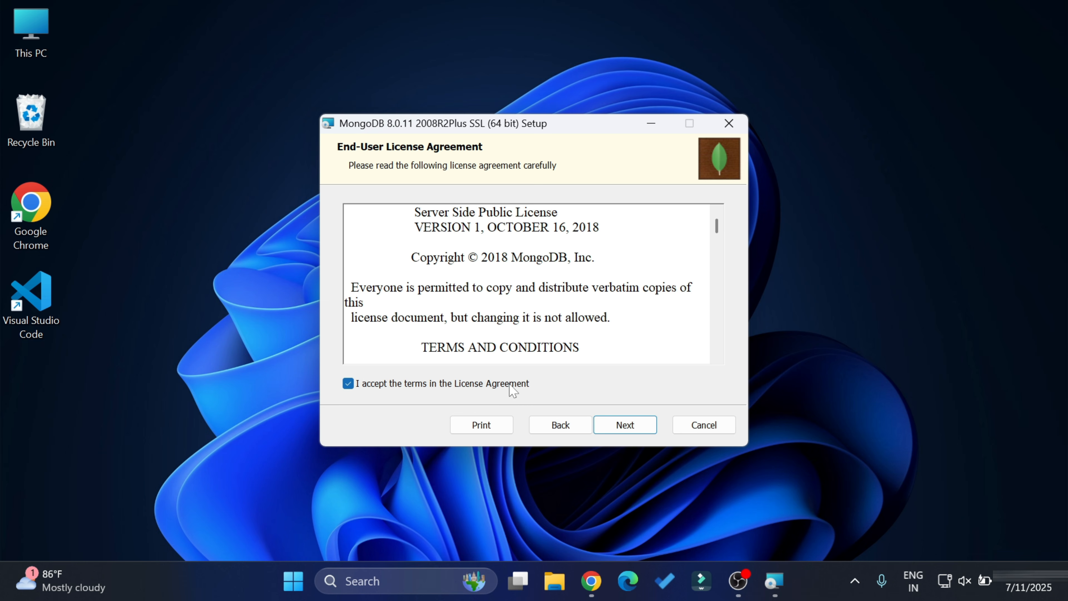
click(623, 426)
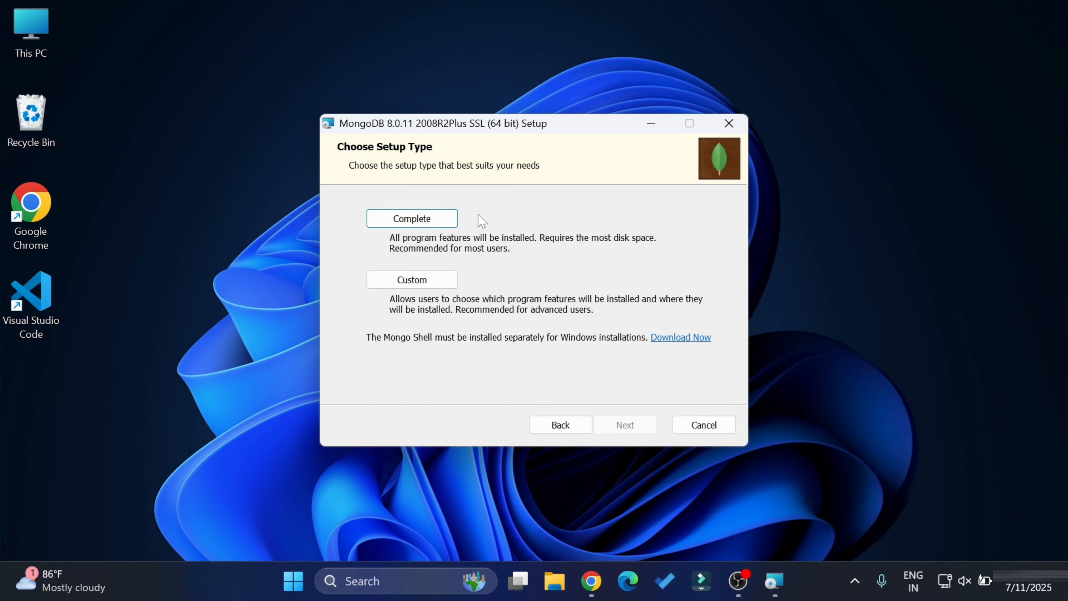
- Choose Complete setup and keep the default service settings: Network Service user, service name MongoDB
click(429, 225)
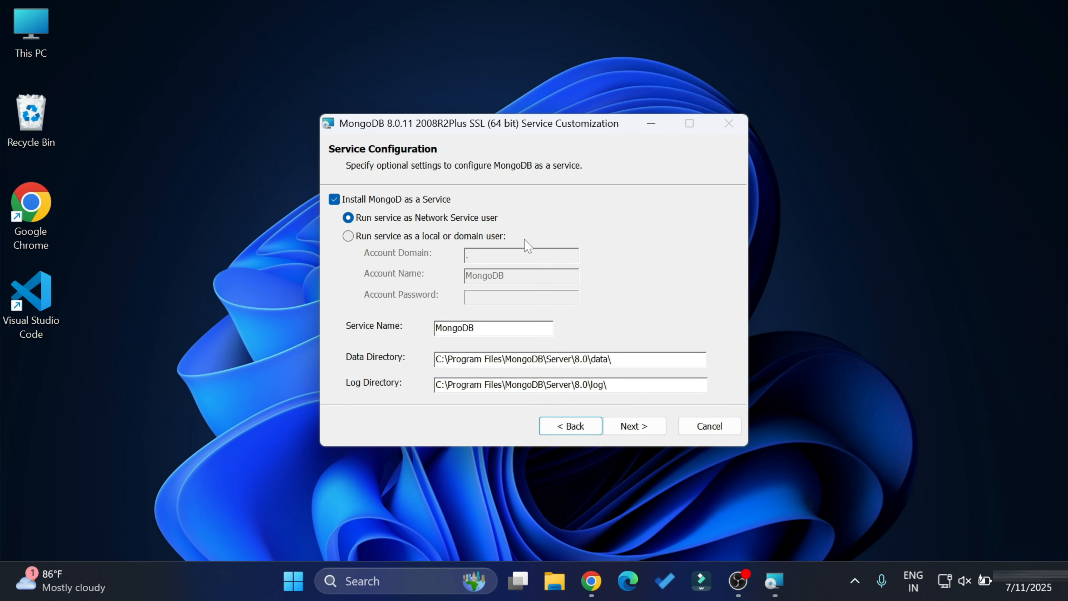
drag(474, 328, 436, 327)
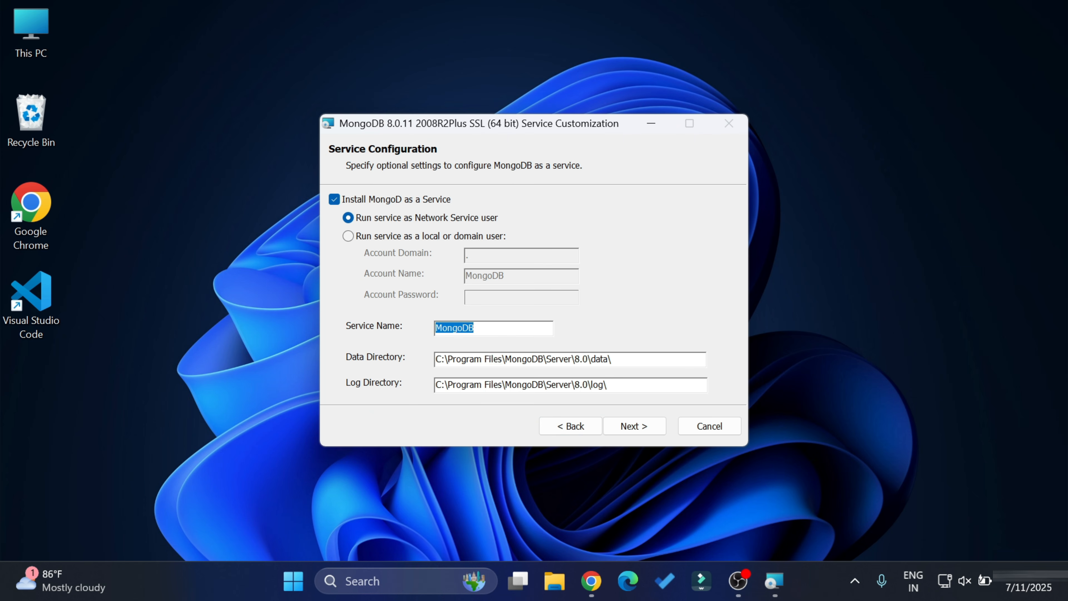
click(483, 328)
click(636, 427)
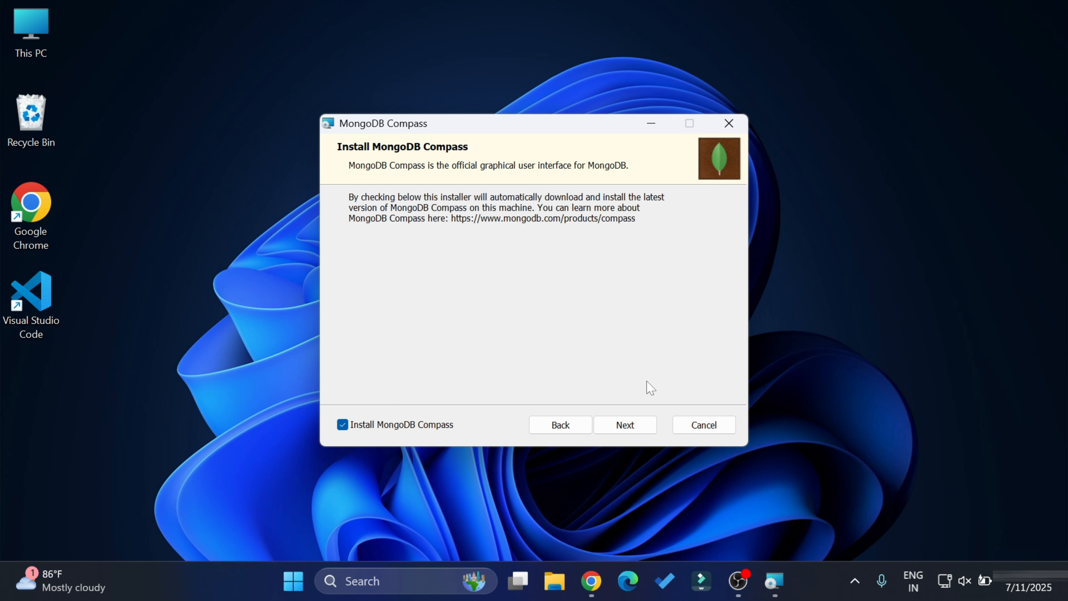
- Keep 'Install MongoDB Compass' checked and install MongoDB 8.0.11
click(649, 426)
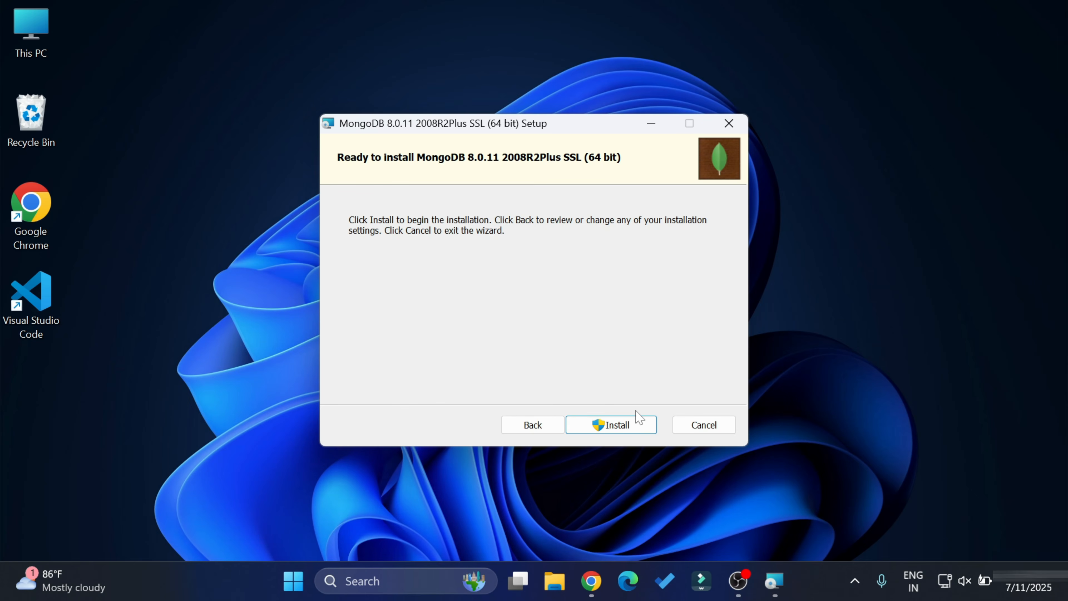
click(631, 421)
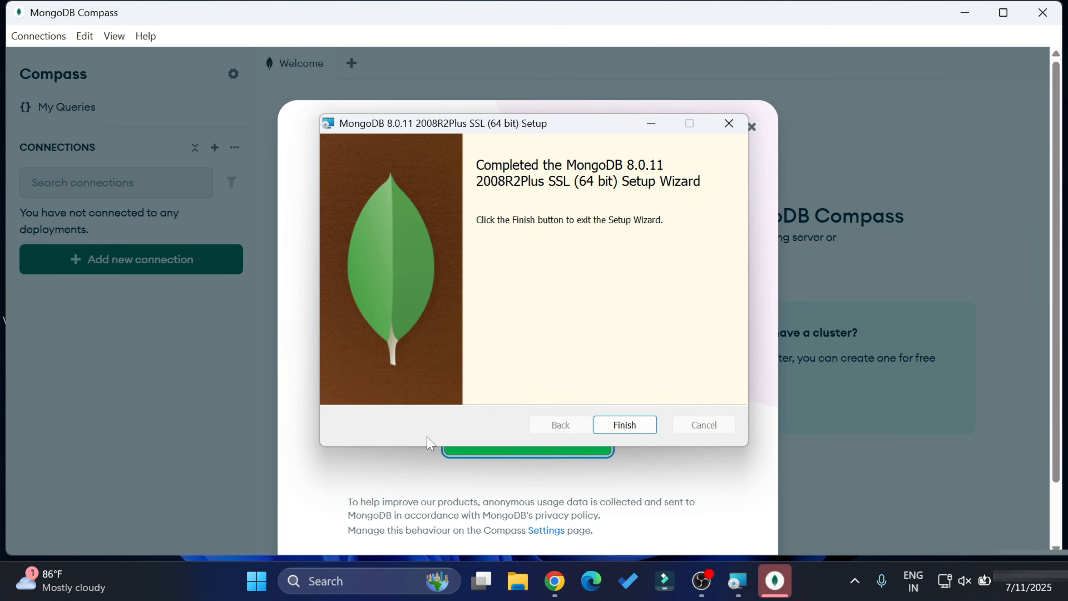
- Dismiss the Welcome to Compass message, close Compass and finish the MongoDB setup wizard
key(Return)
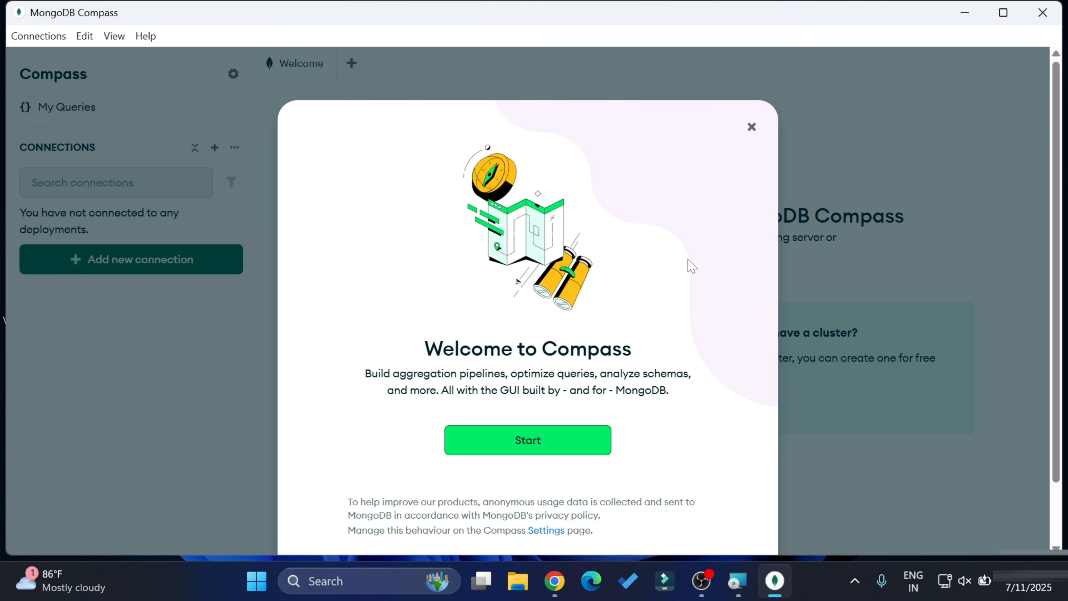
click(749, 137)
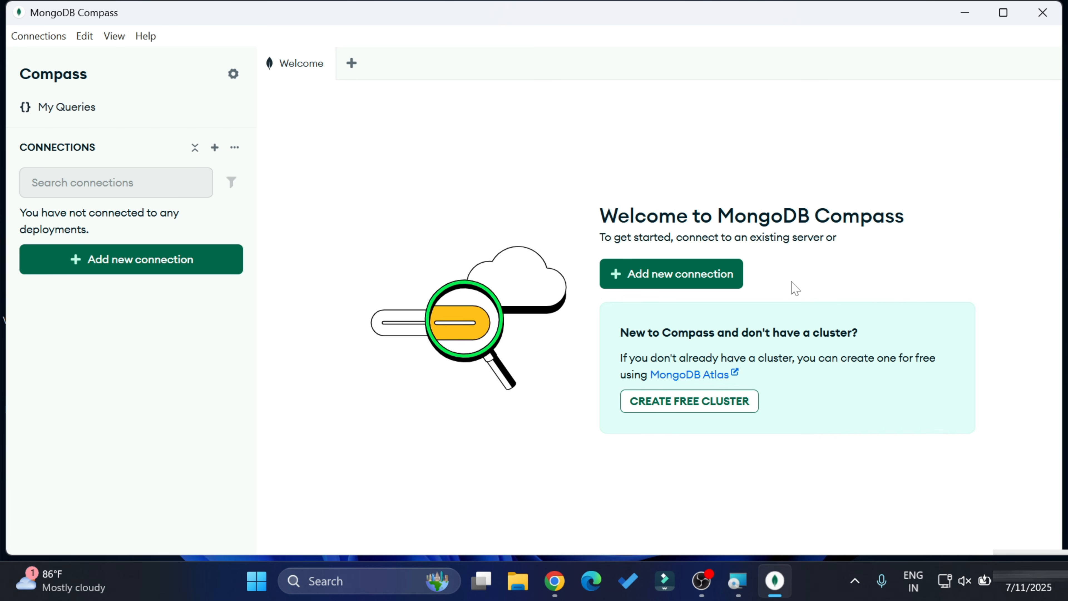
click(1042, 12)
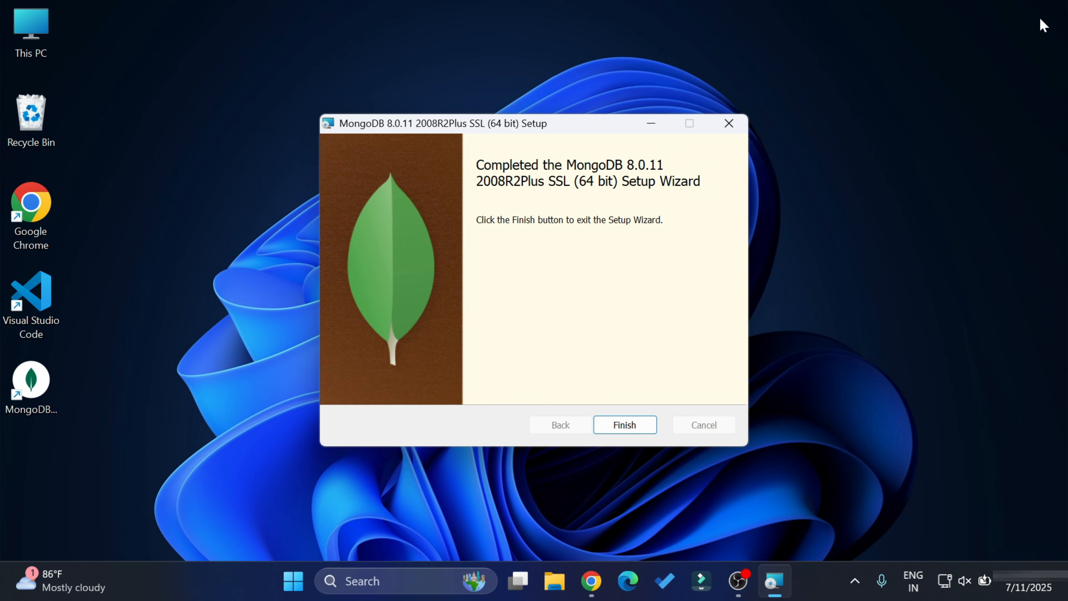
click(626, 425)
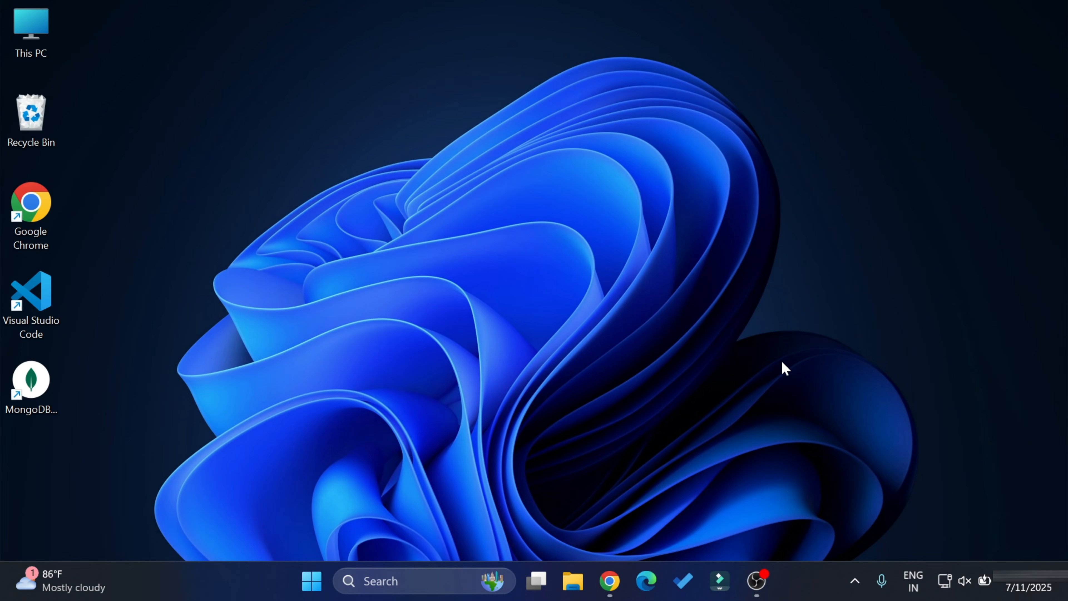
- Back in Chrome, go to Tools > MongoDB Shell and scroll to the version 2.5.5 options
click(610, 582)
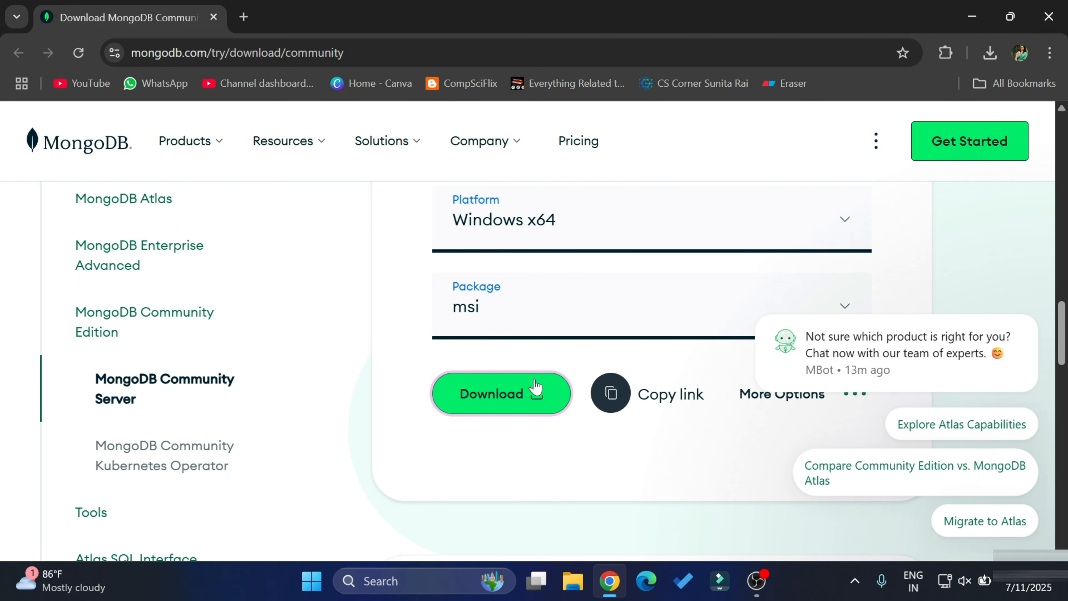
scroll(346, 379, up, 4)
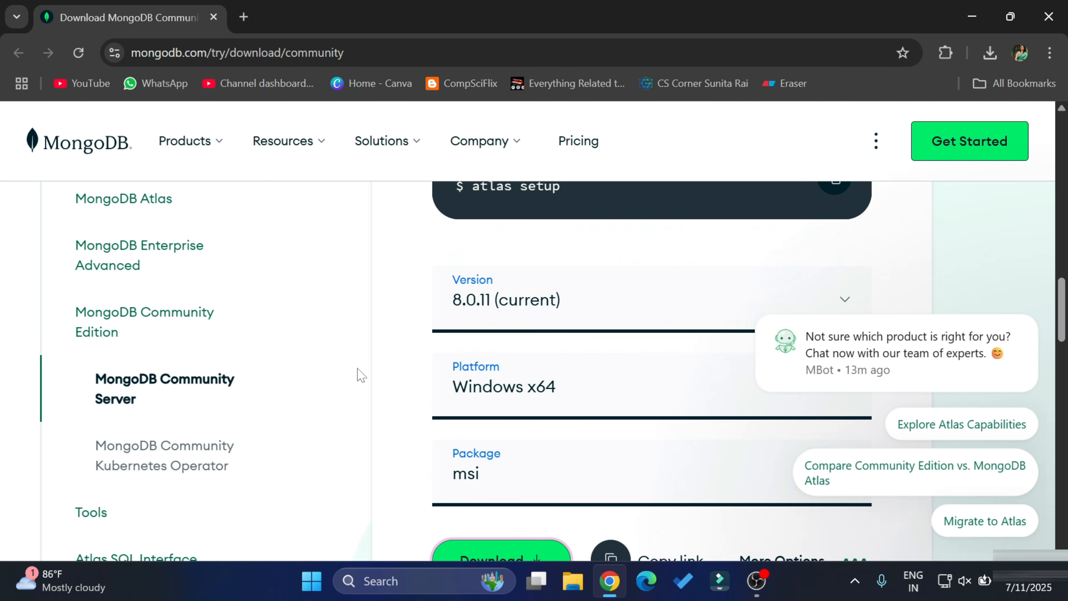
scroll(341, 365, up, 3)
scroll(306, 385, down, 6)
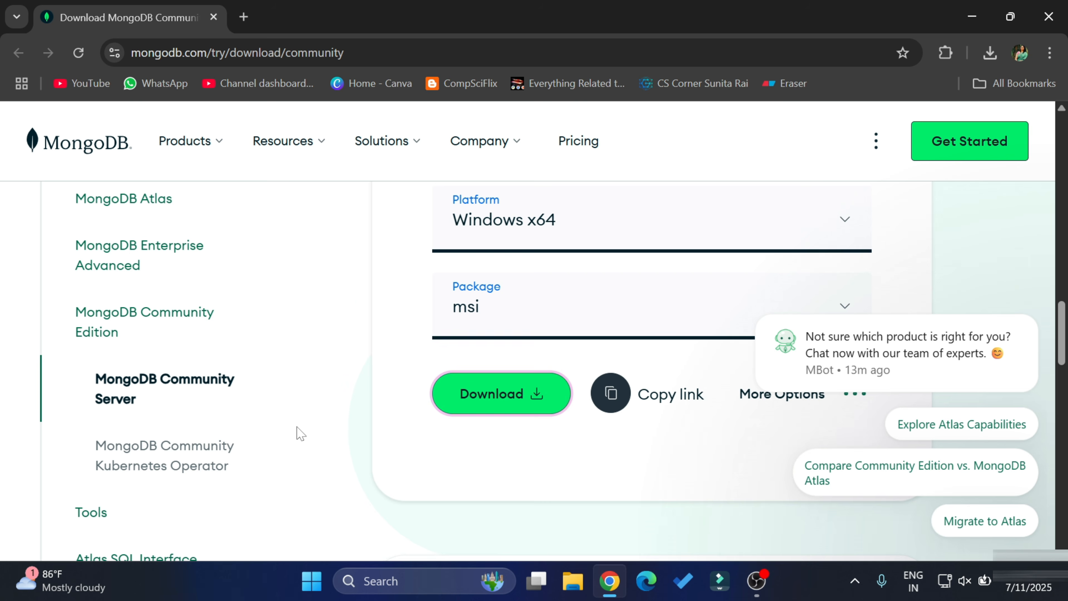
scroll(300, 434, down, 4)
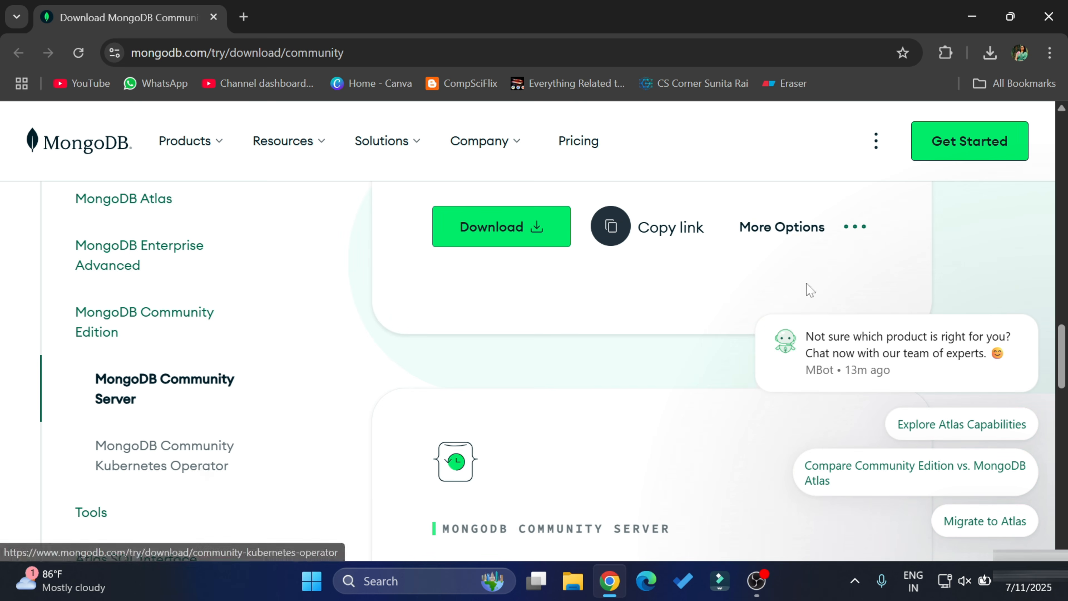
click(82, 514)
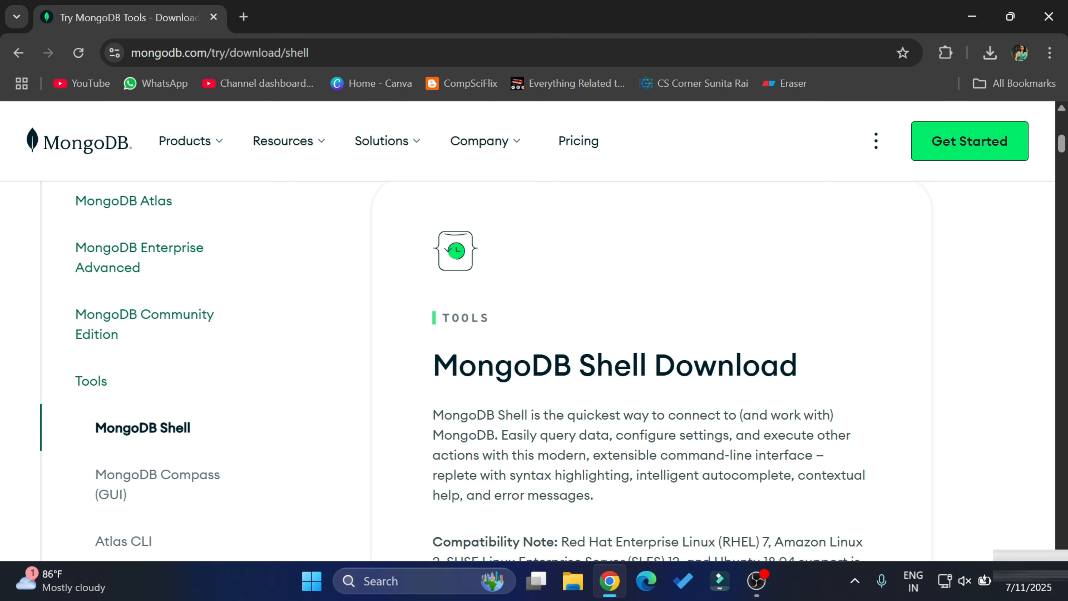
scroll(652, 370, down, 6)
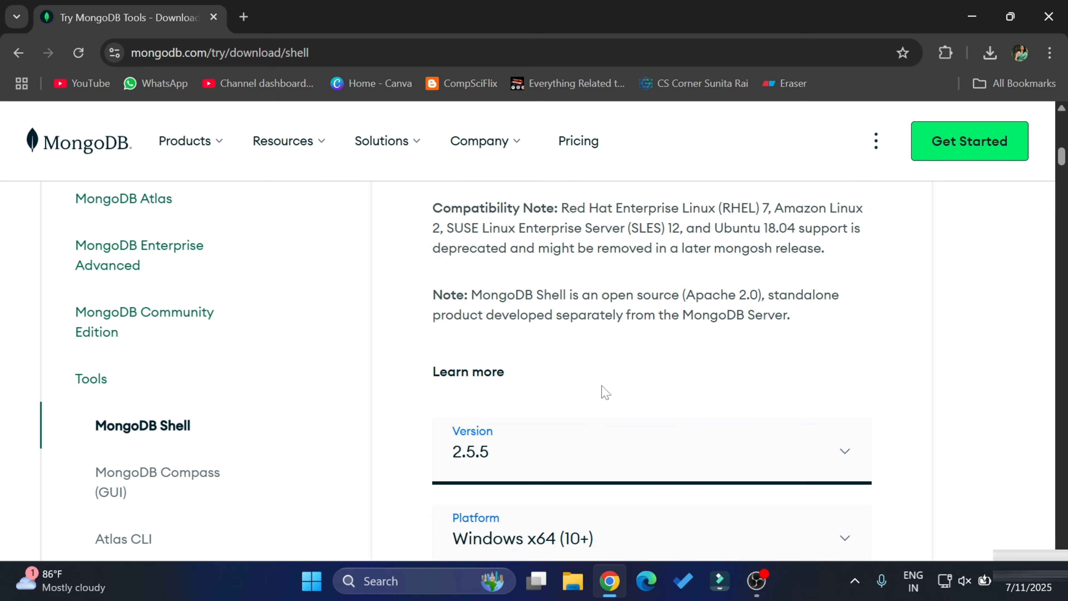
scroll(604, 392, down, 2)
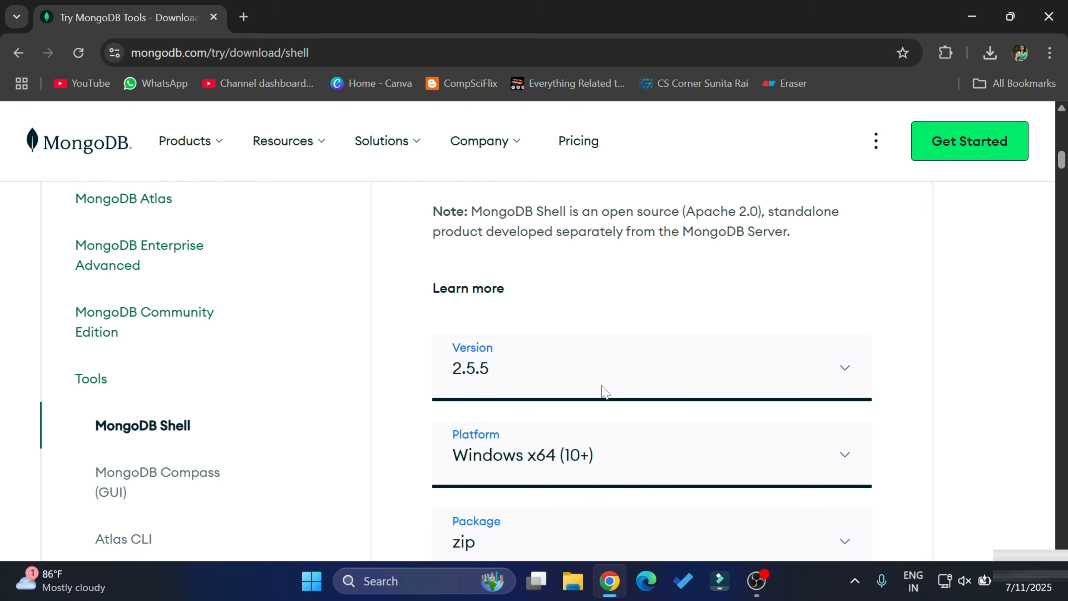
scroll(605, 393, down, 2)
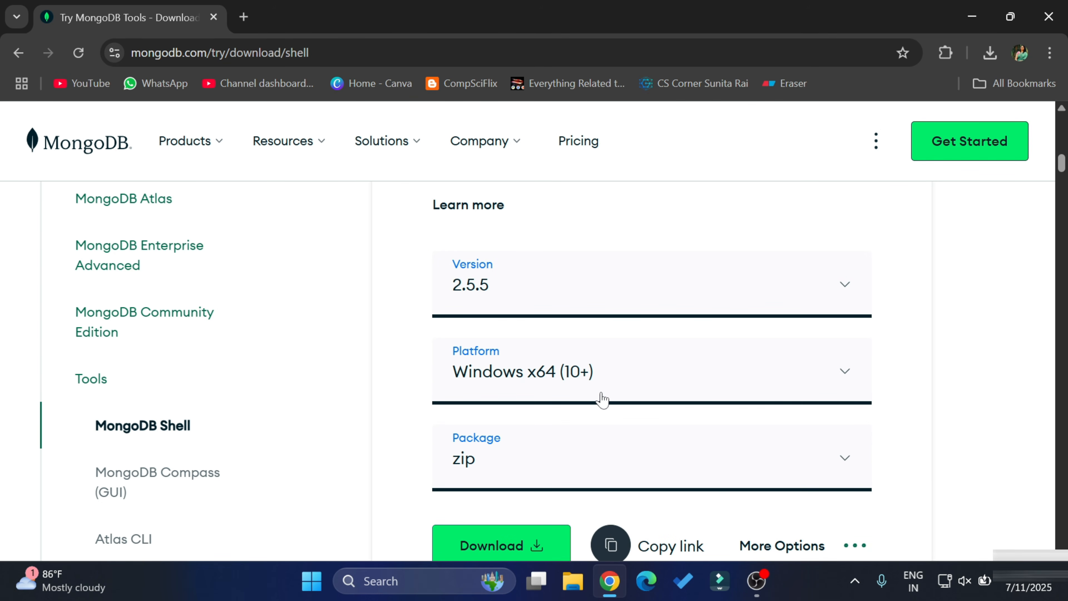
- Choose the msi package, download mongosh-2.5.5-x64.msi and launch its installer
click(631, 462)
scroll(631, 463, down, 2)
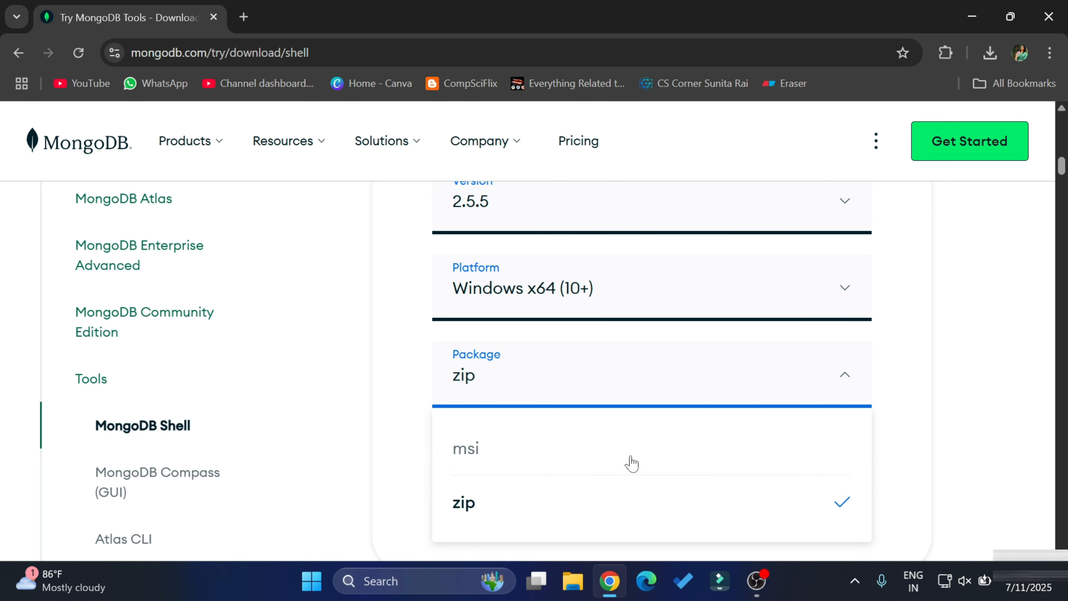
click(588, 448)
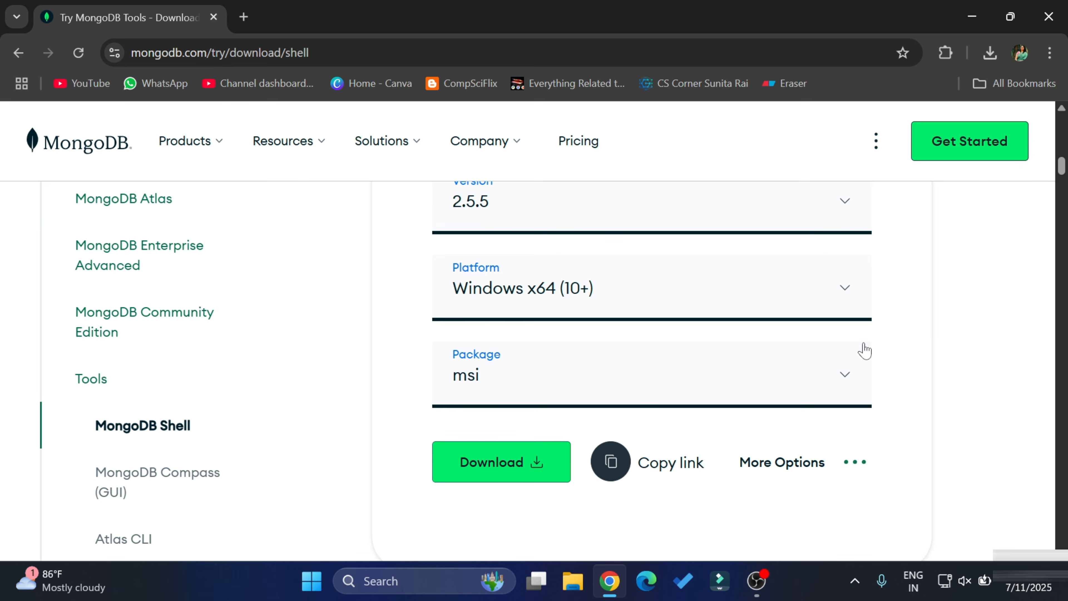
click(437, 480)
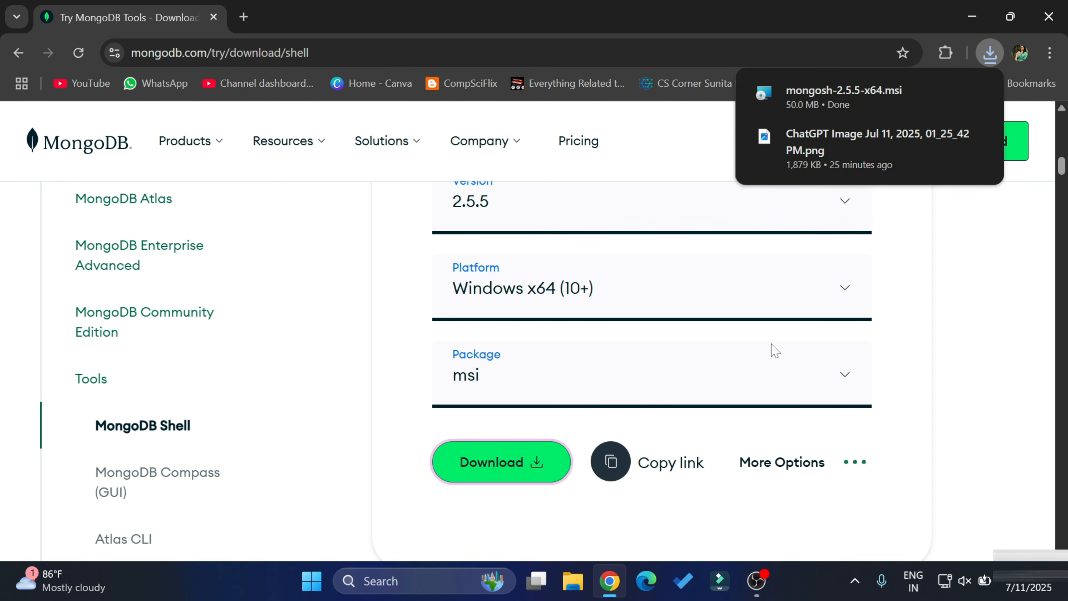
click(843, 96)
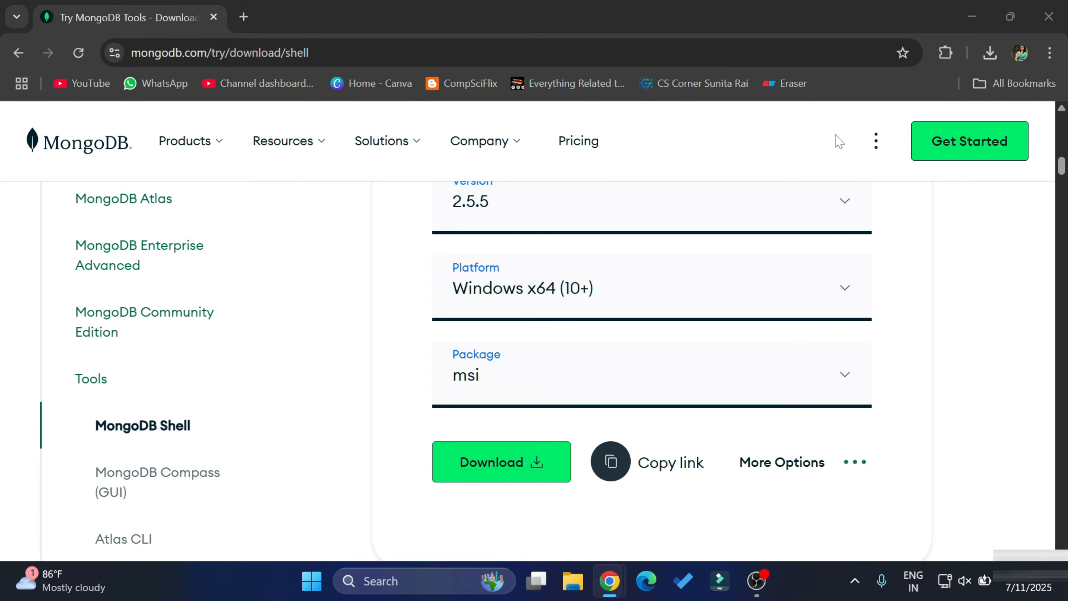
click(972, 17)
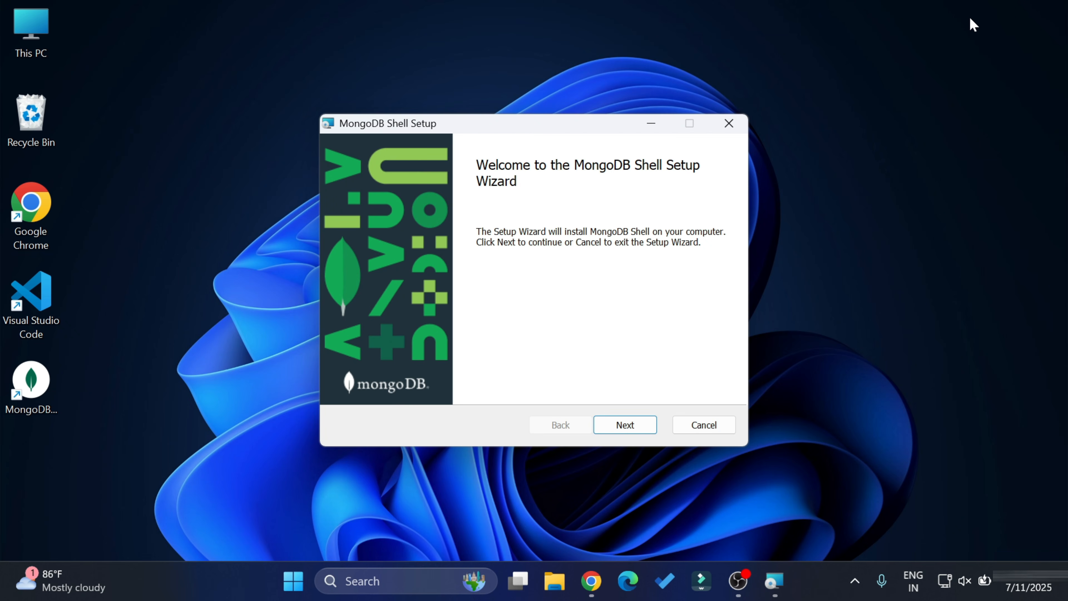
- Install MongoDB Shell to the default destination folder and close the finished wizard
click(648, 432)
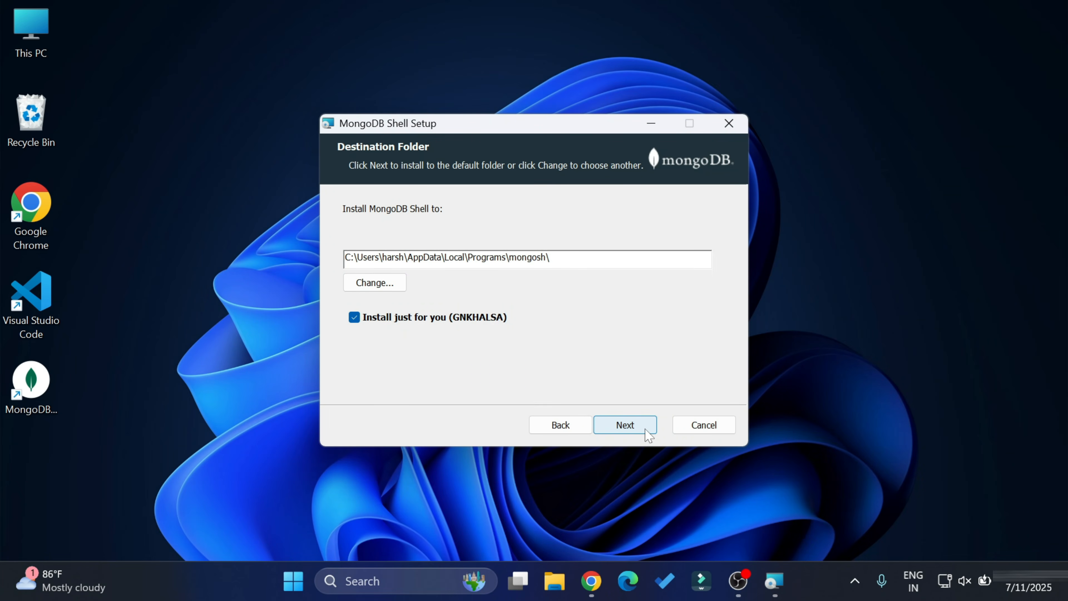
click(648, 432)
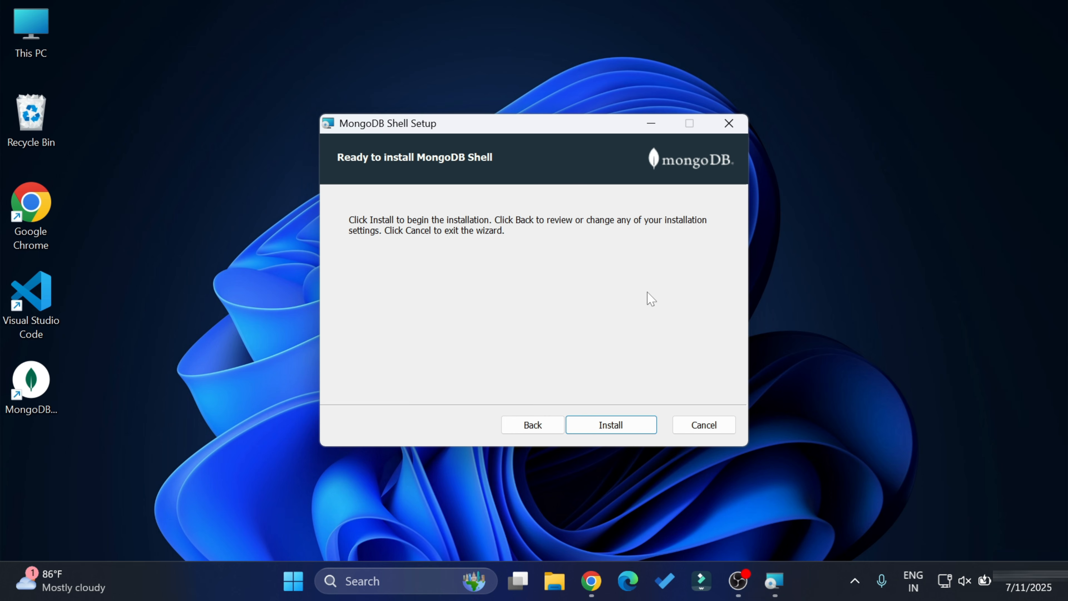
click(614, 426)
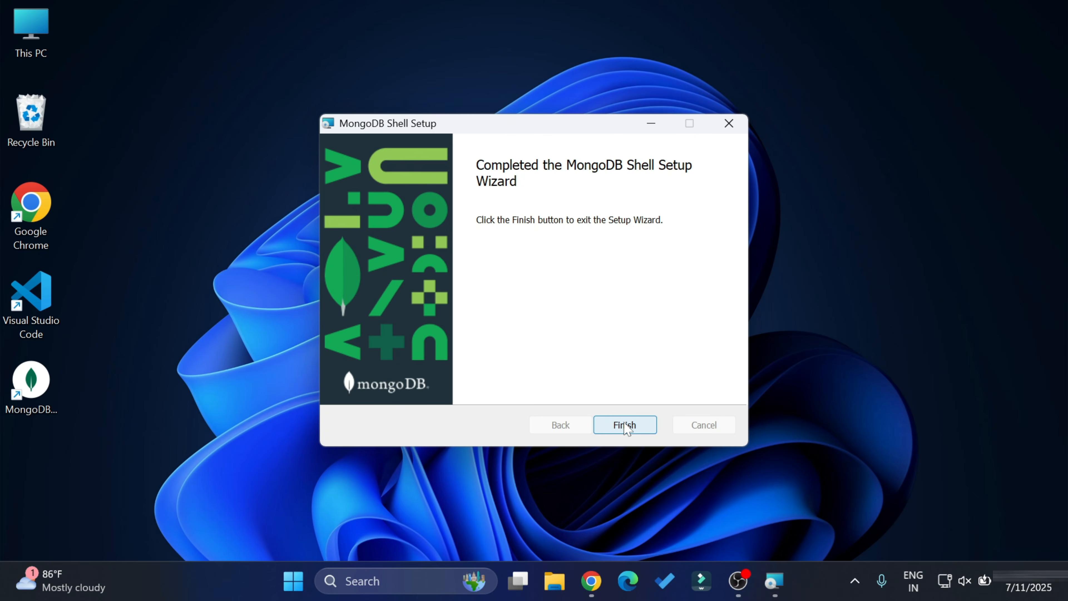
click(625, 425)
- Open Command Prompt from Windows search
click(367, 581)
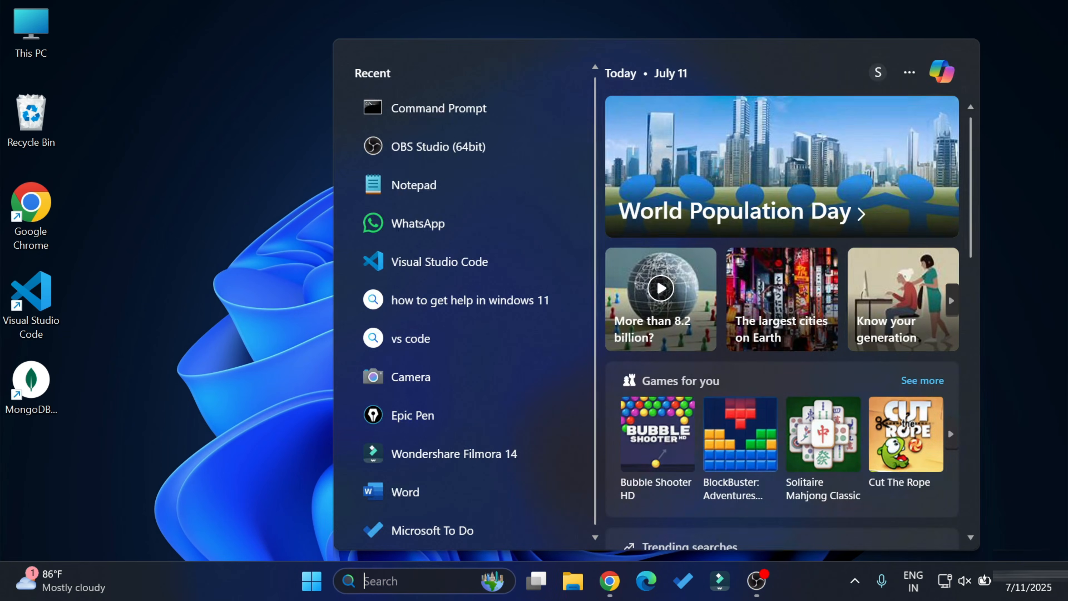
text(cmd)
key(Return)
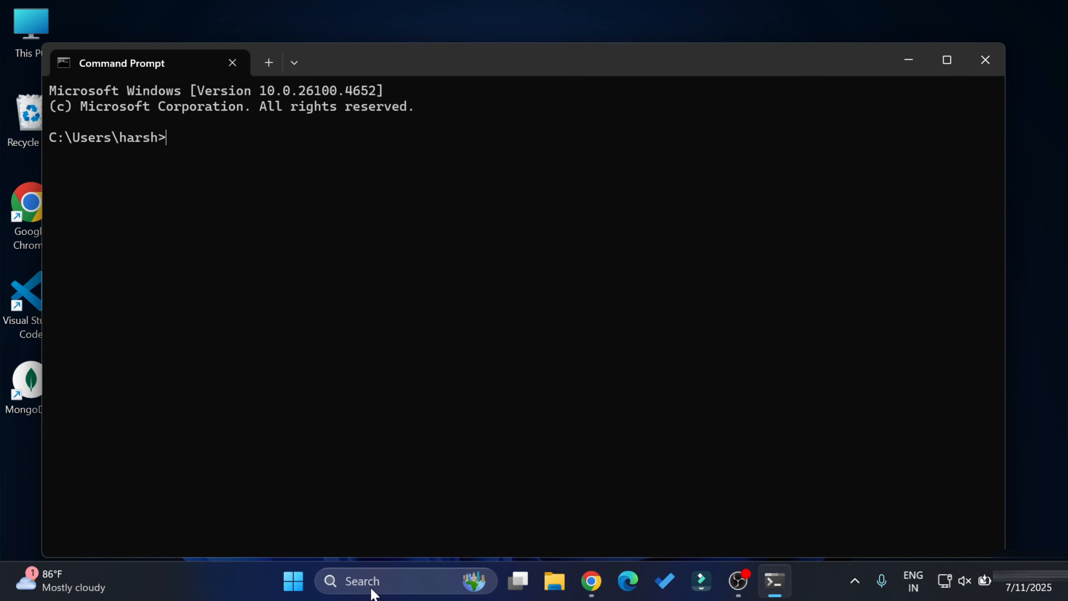
drag(443, 55, 452, 47)
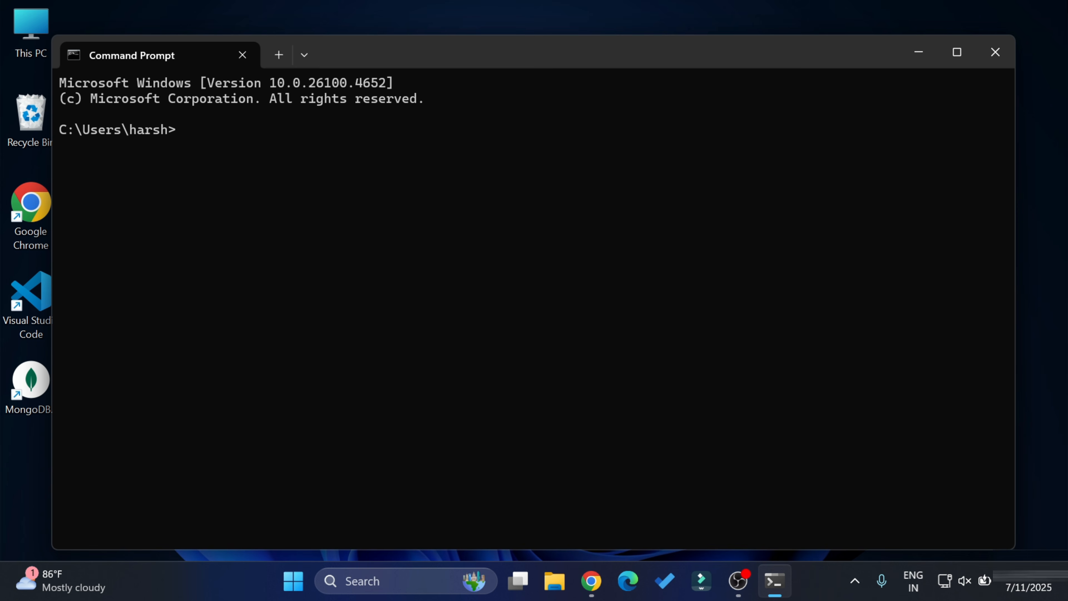
- Run mongosh to connect to local MongoDB 8.0.11, highlighting the connection line and version 2.5.5
text(mongosh)
key(Return)
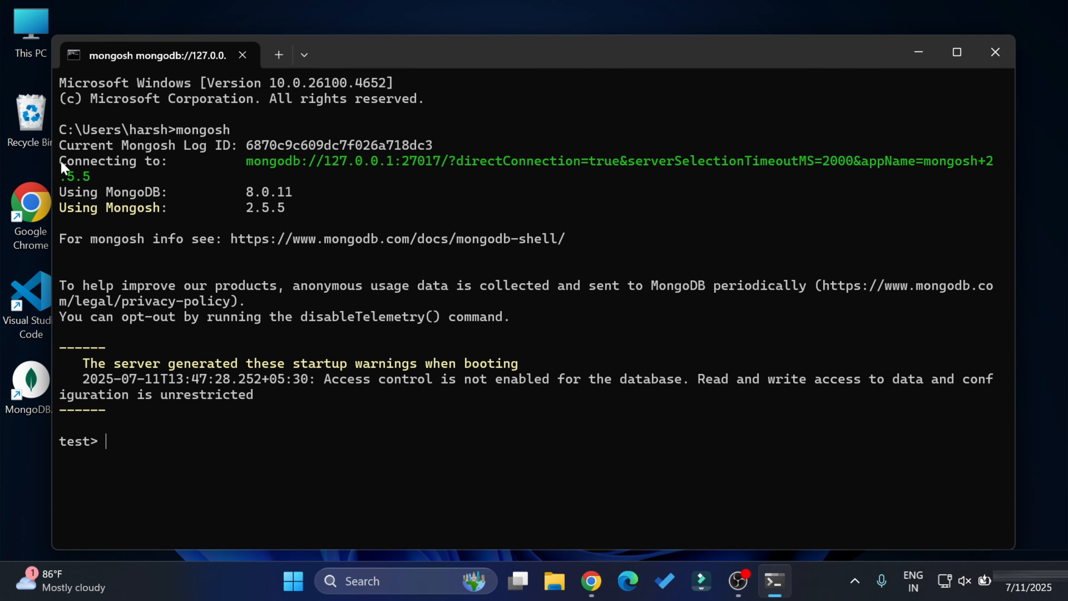
drag(67, 163, 442, 215)
click(439, 210)
drag(240, 207, 284, 208)
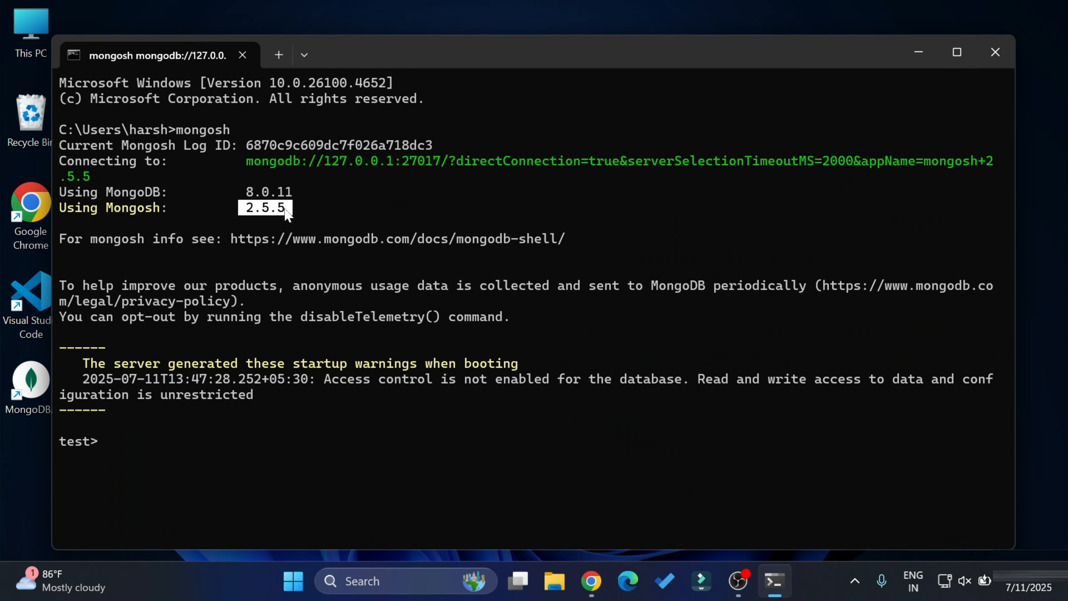
- List the existing databases with show dbs, then switch to the cscorner database
text(show )
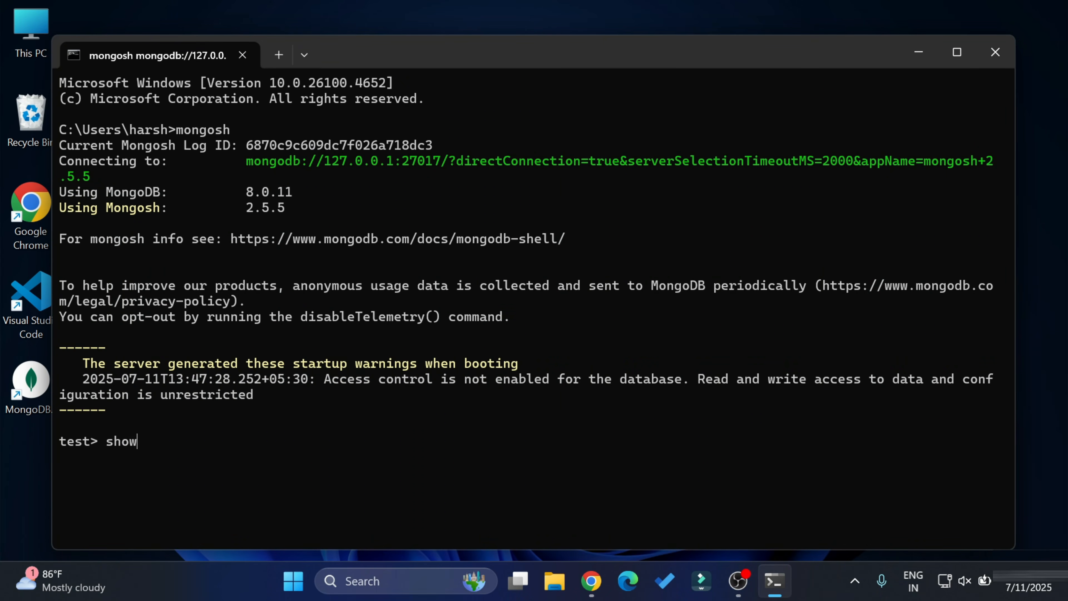
text(dbs)
key(Return)
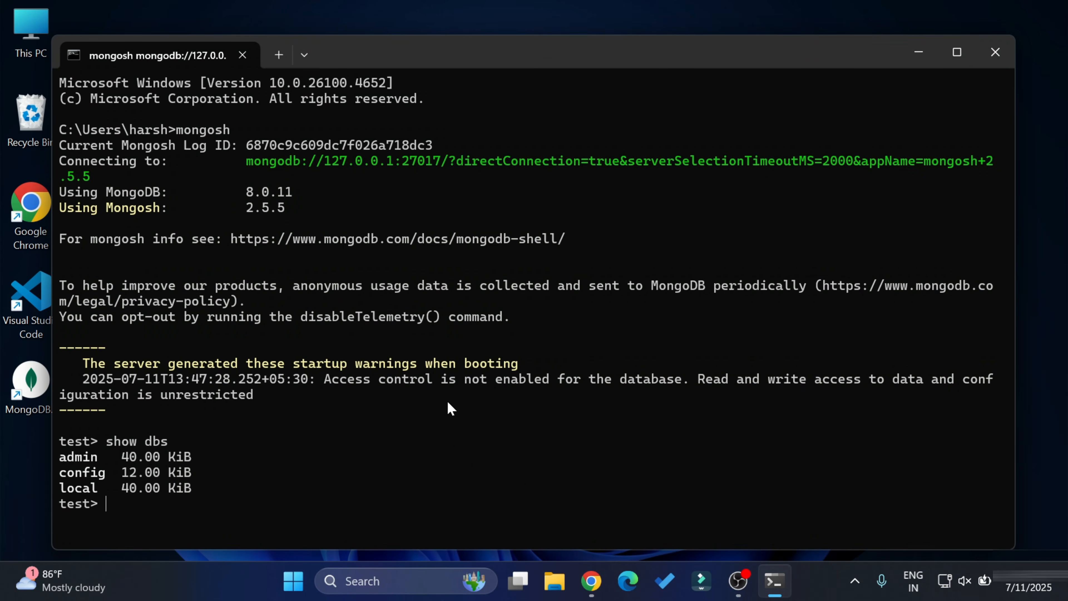
text(use cscorner)
key(Return)
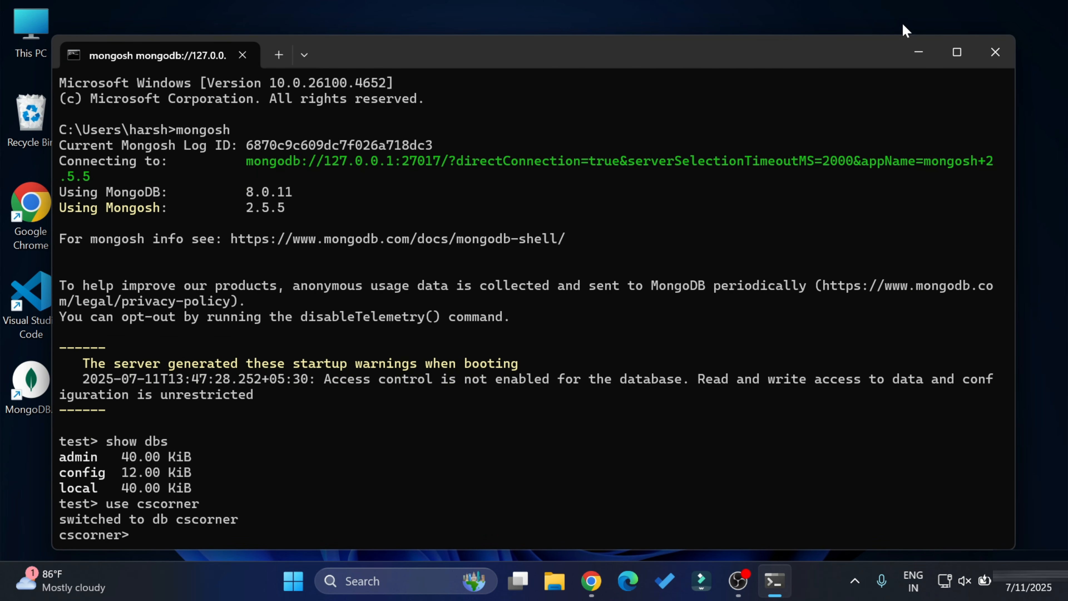
- Maximize the terminal and rerun show dbs, which still lists only admin, config and local
click(957, 52)
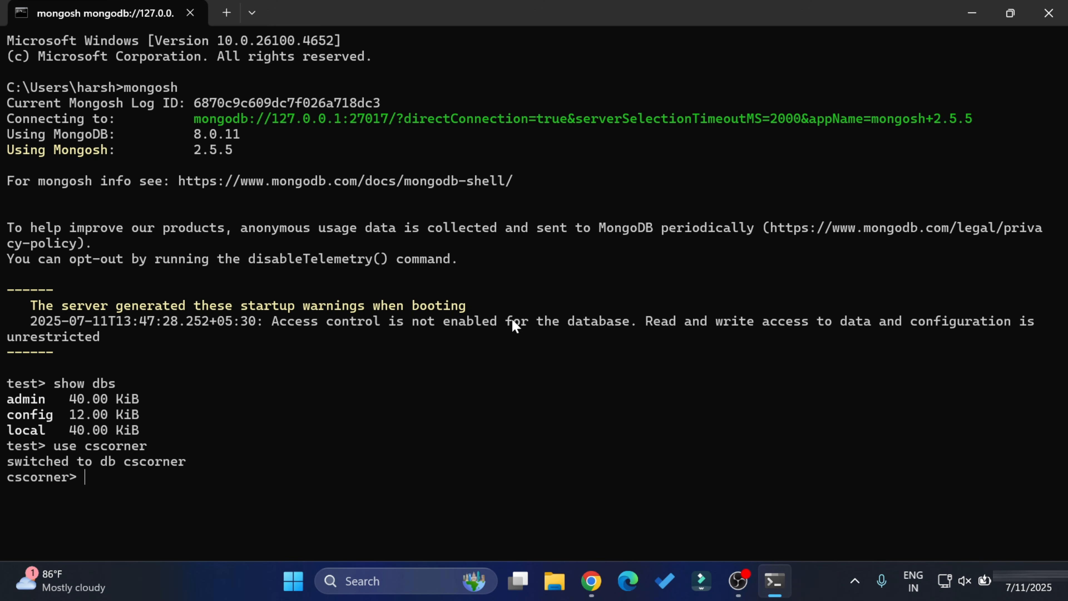
key(Up)
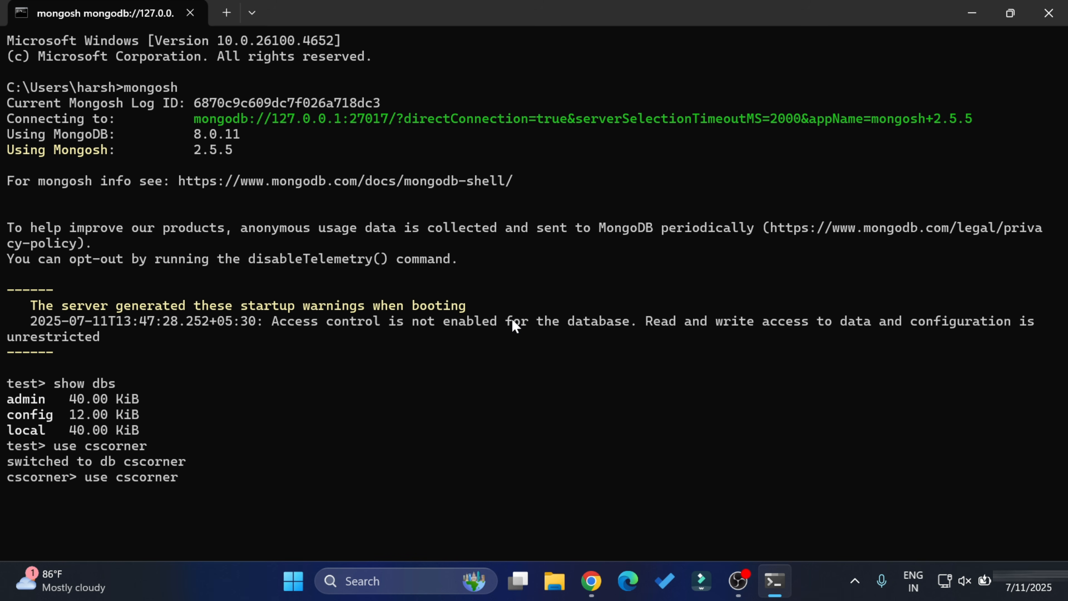
key(Up)
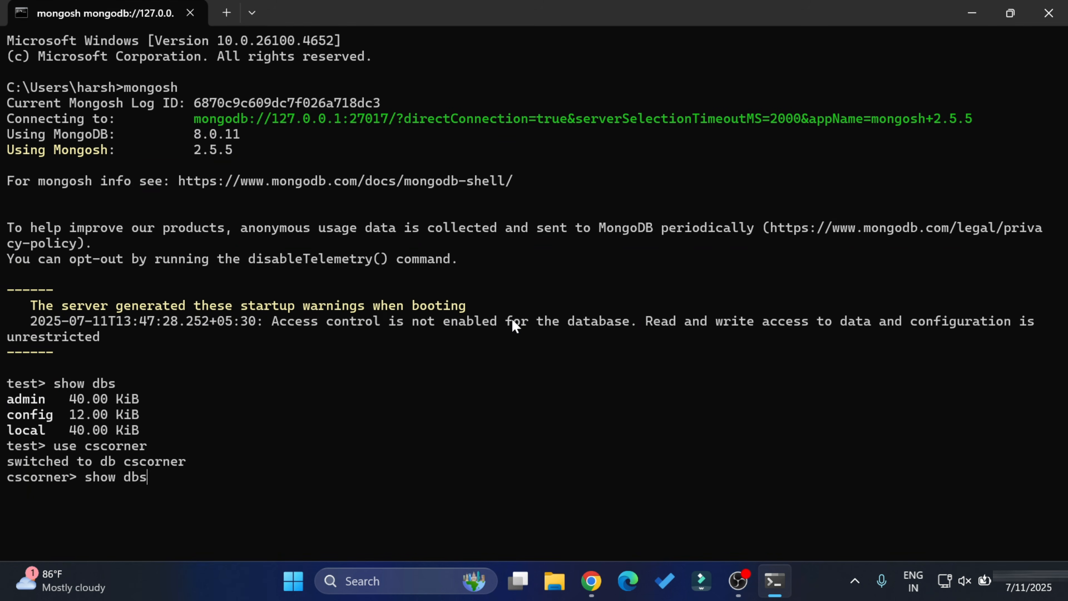
key(Return)
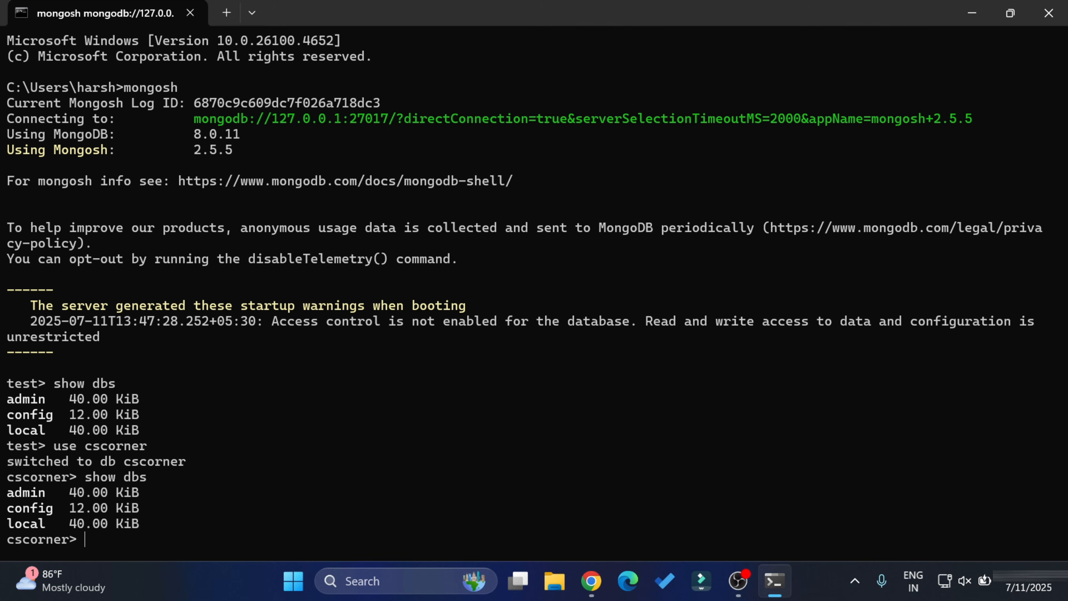
text(db.createCollection)
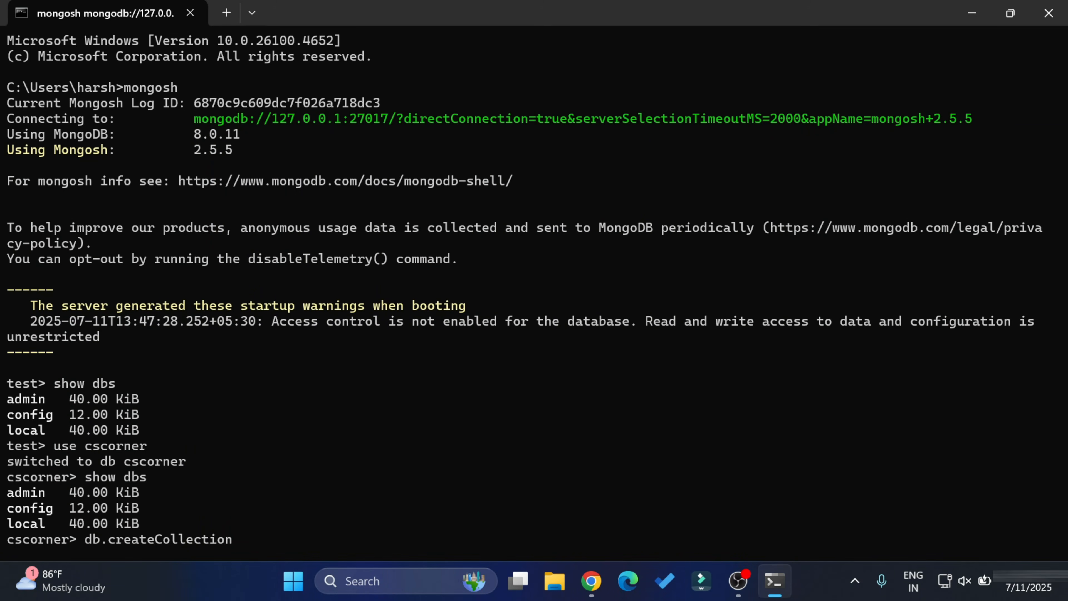
- Run db.createCollection("students") and confirm show dbs now lists cscorner at 8.00 KiB
text(("students"))
key(Return)
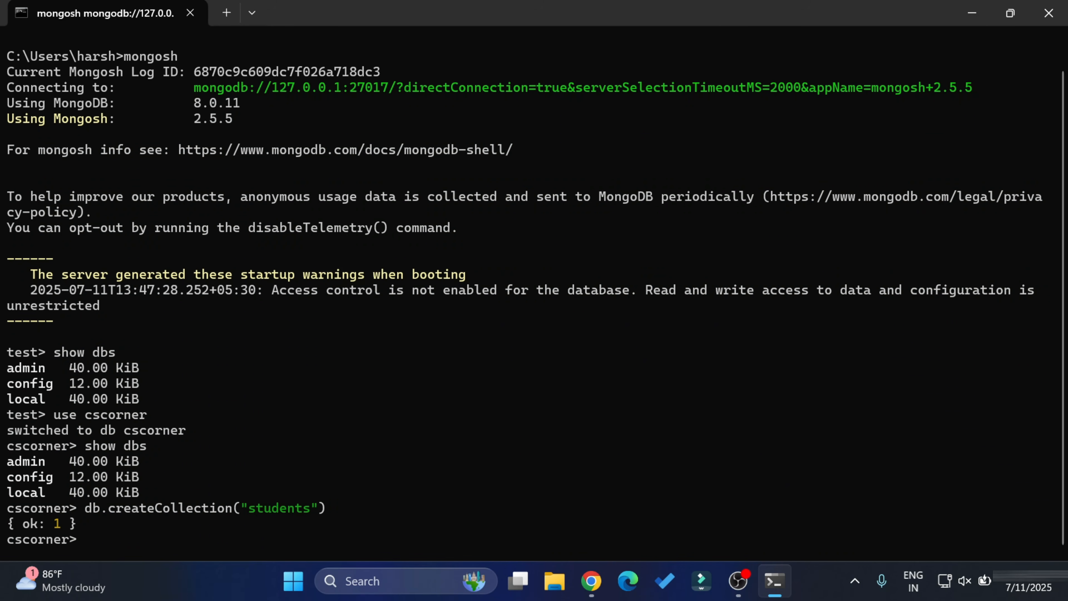
key(Up)
key(Up)
key(Return)
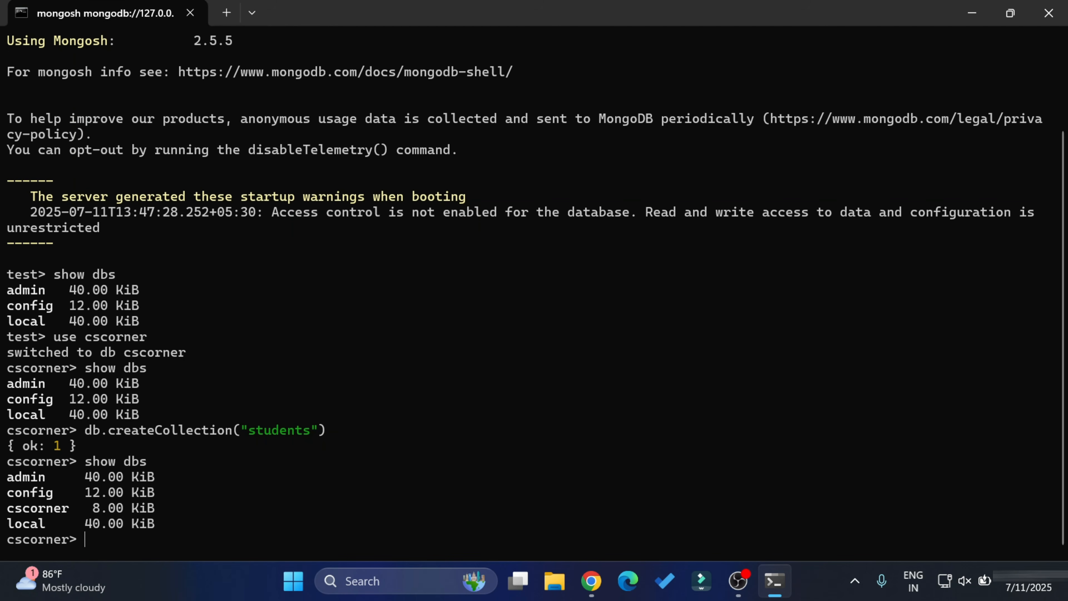
- Insert a students document with rollno 1 and the student's name, then confirm students appears in show collections
text(db.students)
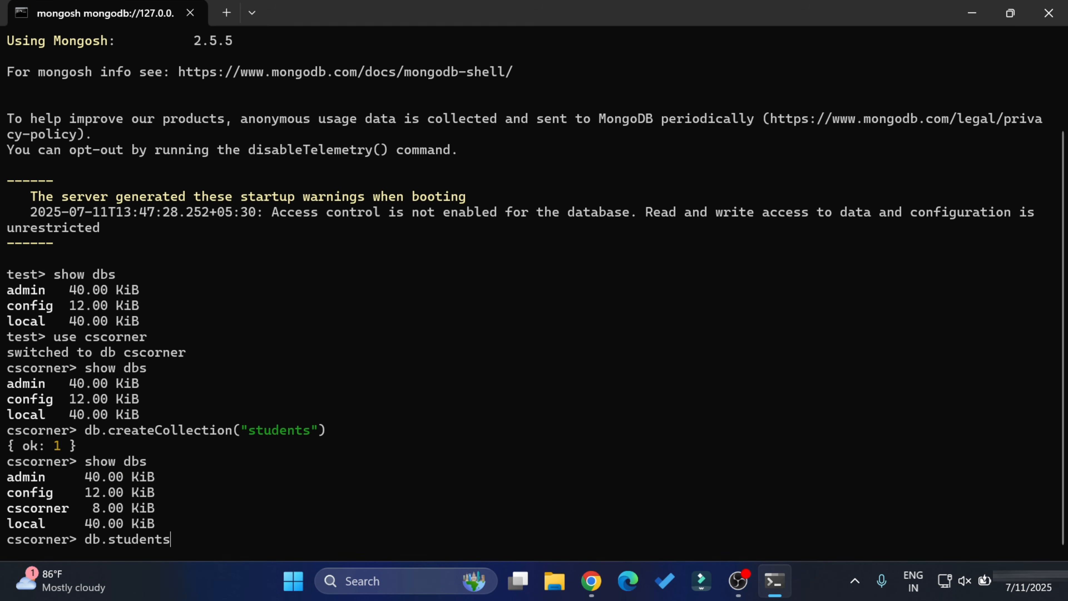
text(.cr)
key(BackSpace)
key(BackSpace)
text(insertON)
key(BackSpace)
text(ne({"rollno:)
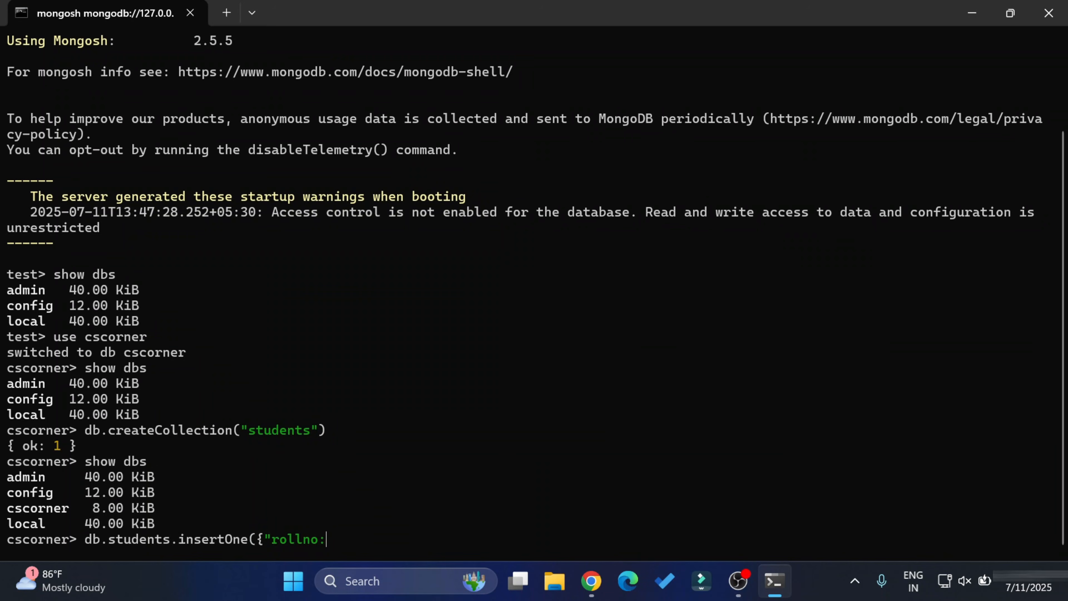
text(:)
key(BackSpace)
key(BackSpace)
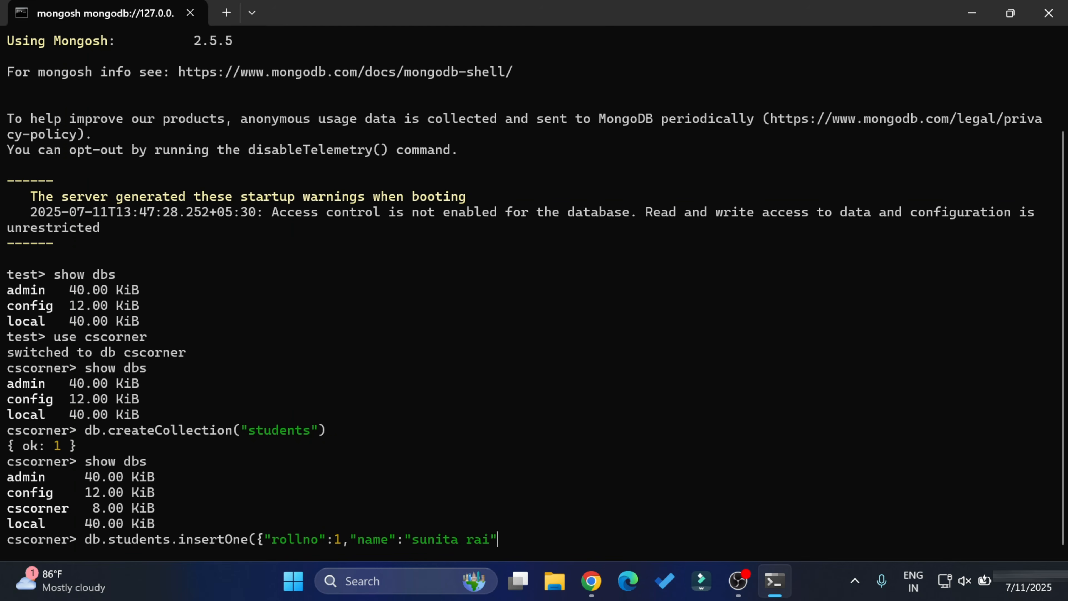
text(}))
key(Return)
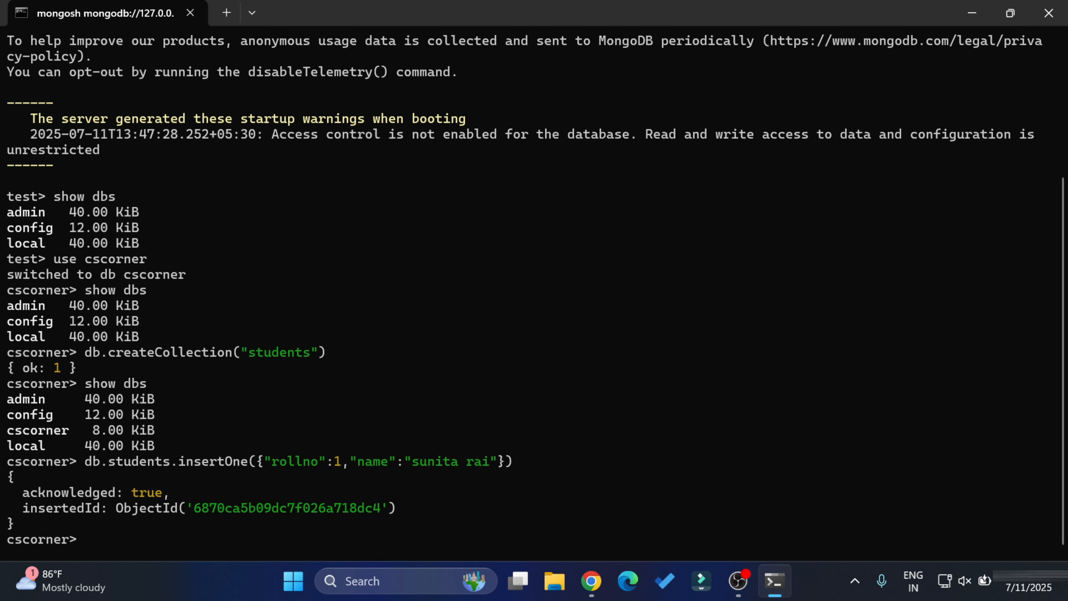
text(show collections)
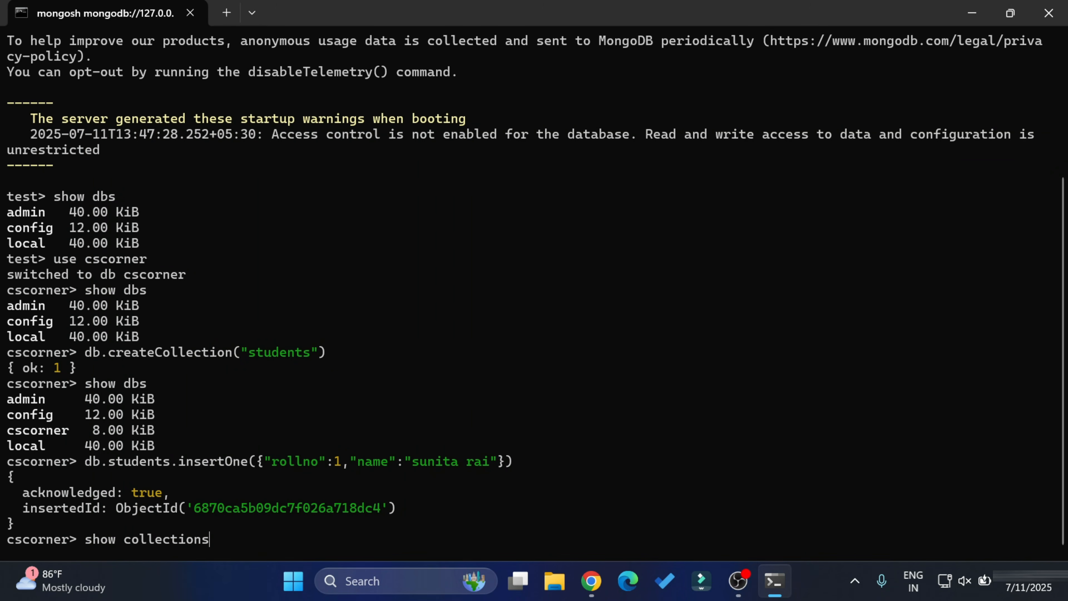
key(Return)
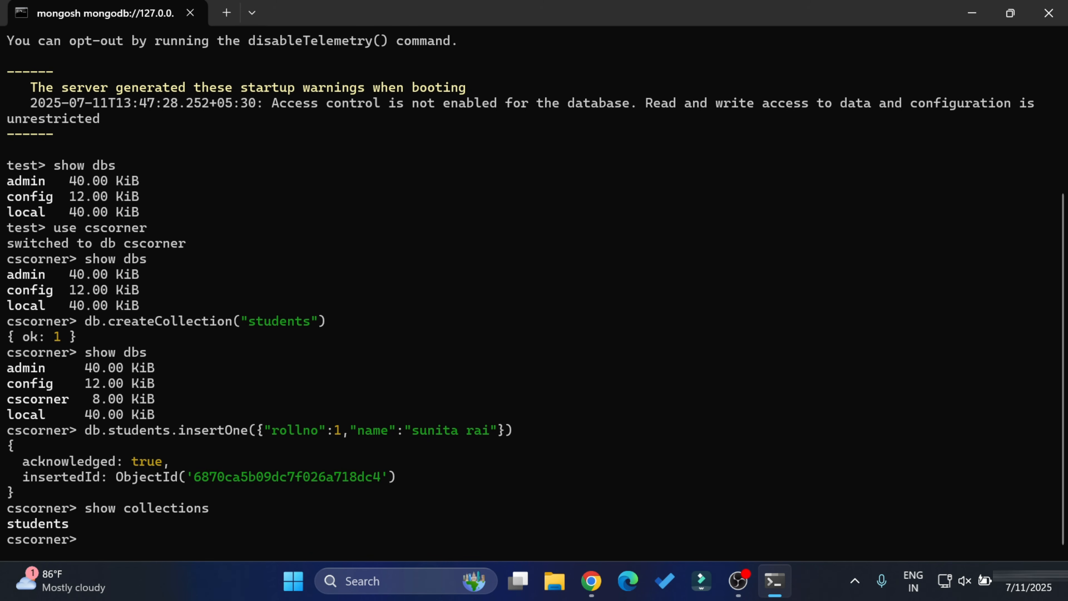
- Query students with db.students.find() and then find().pretty() to view the rollno 1 document
text(db.students.find())
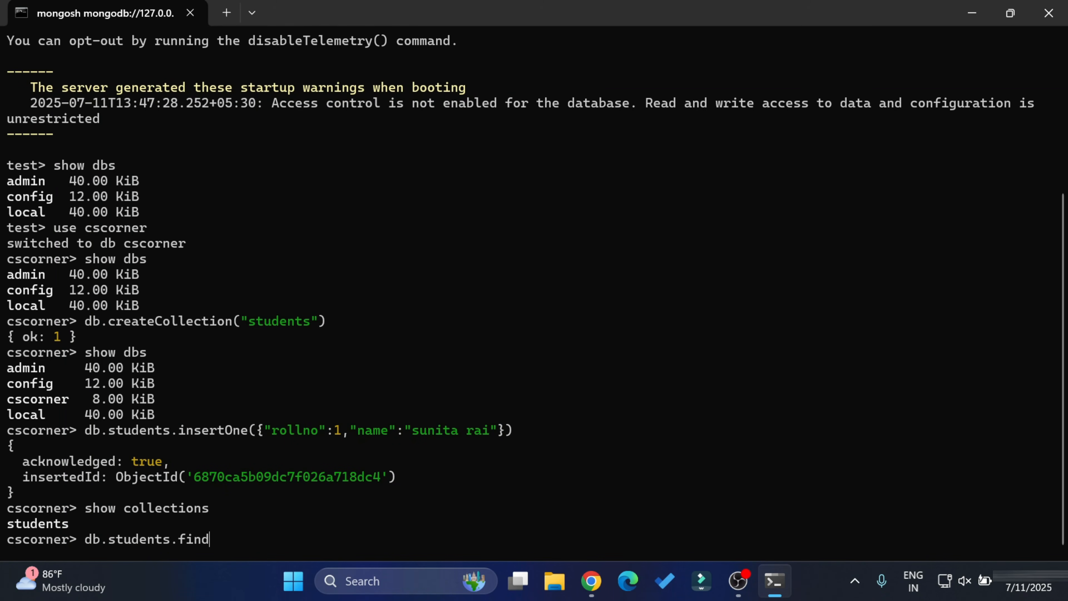
key(Return)
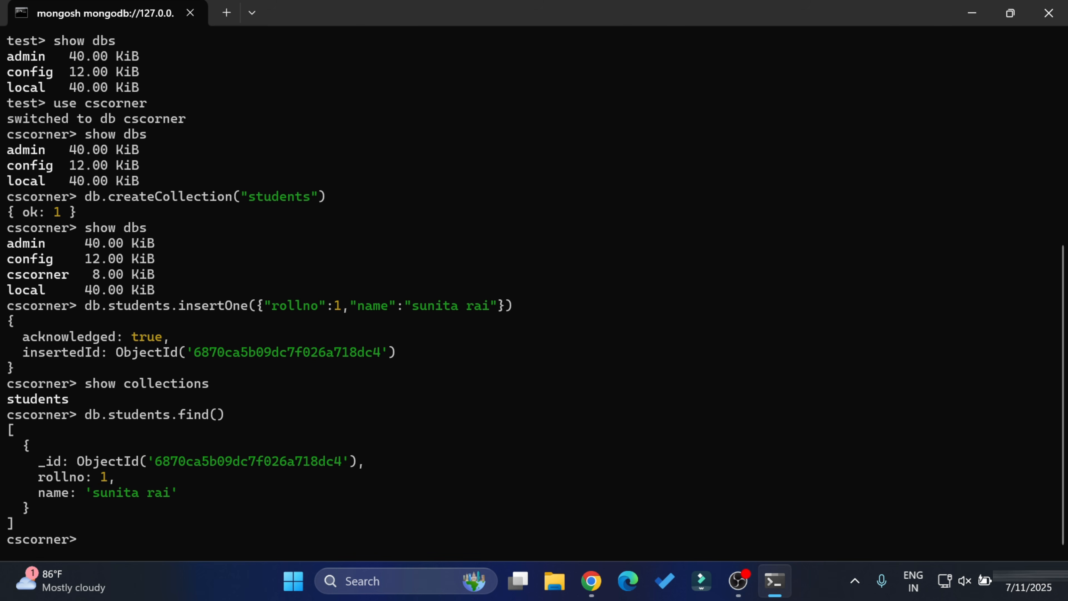
key(Up)
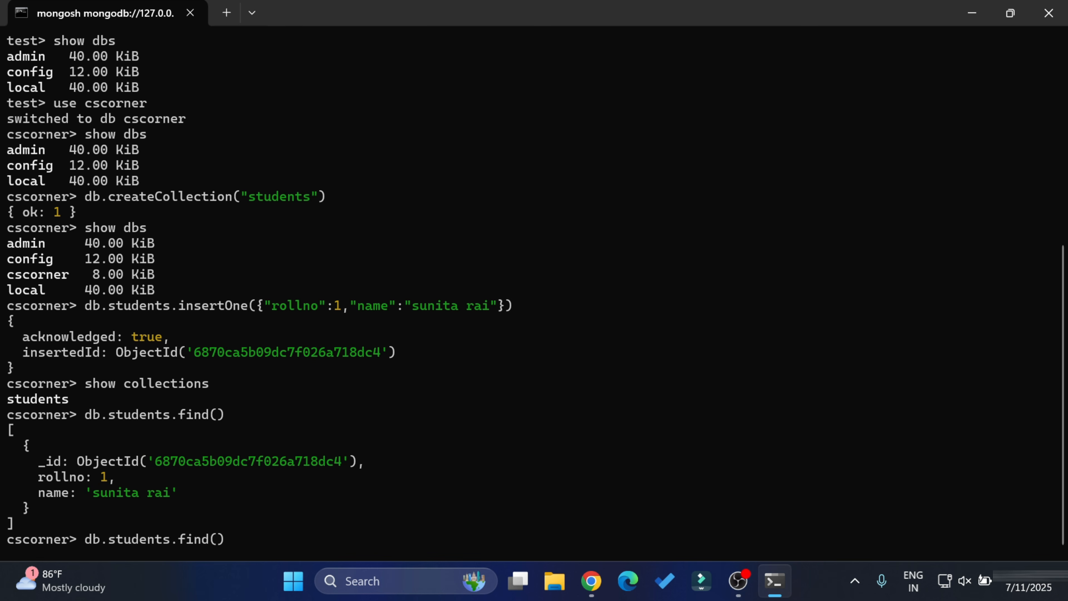
text(.pretty())
key(Return)
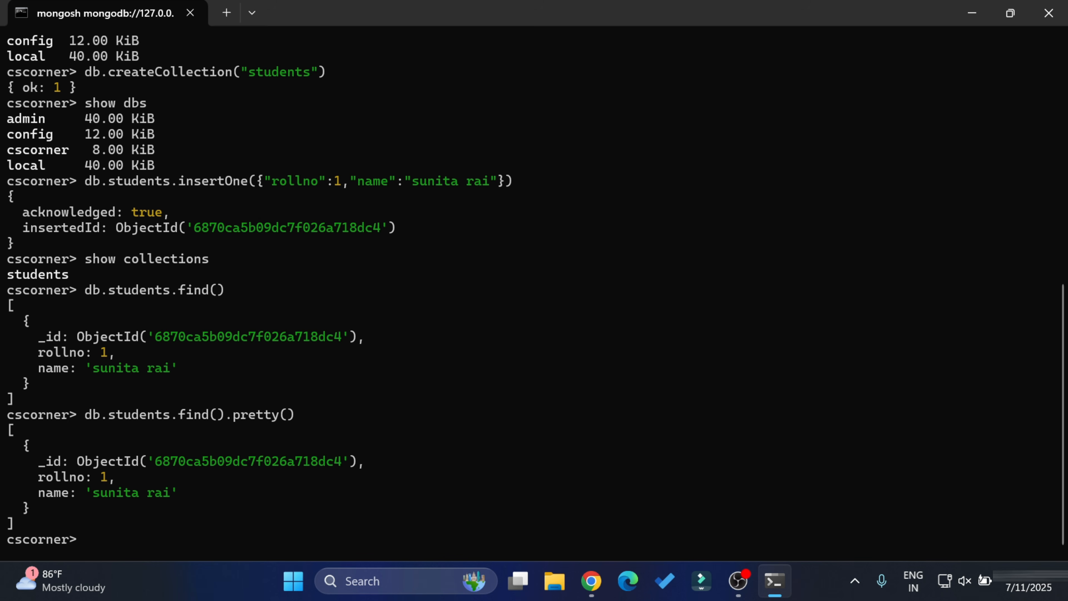
- Use updateOne with $set to change rollno 1's name to the student's capitalised first name
text(db.students.u)
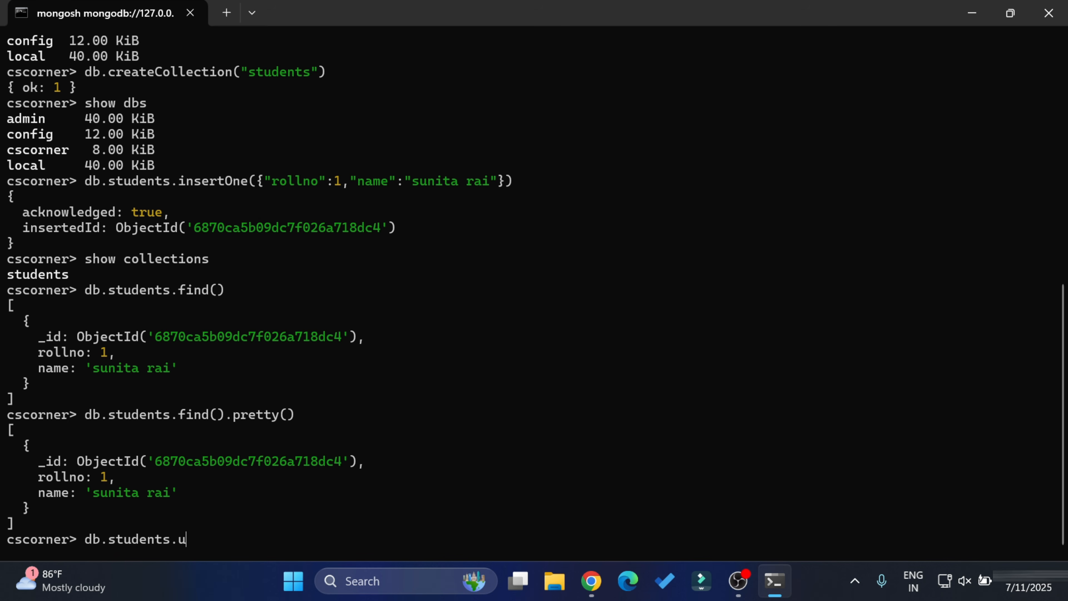
text(pdateOne({"rolln)
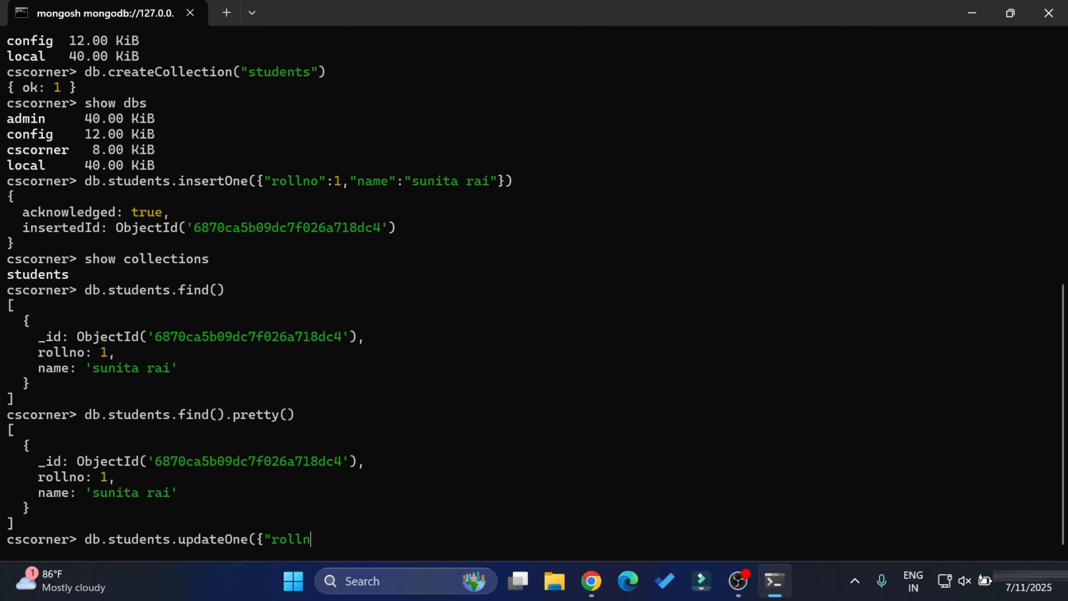
text(o":1},{$set:{name)
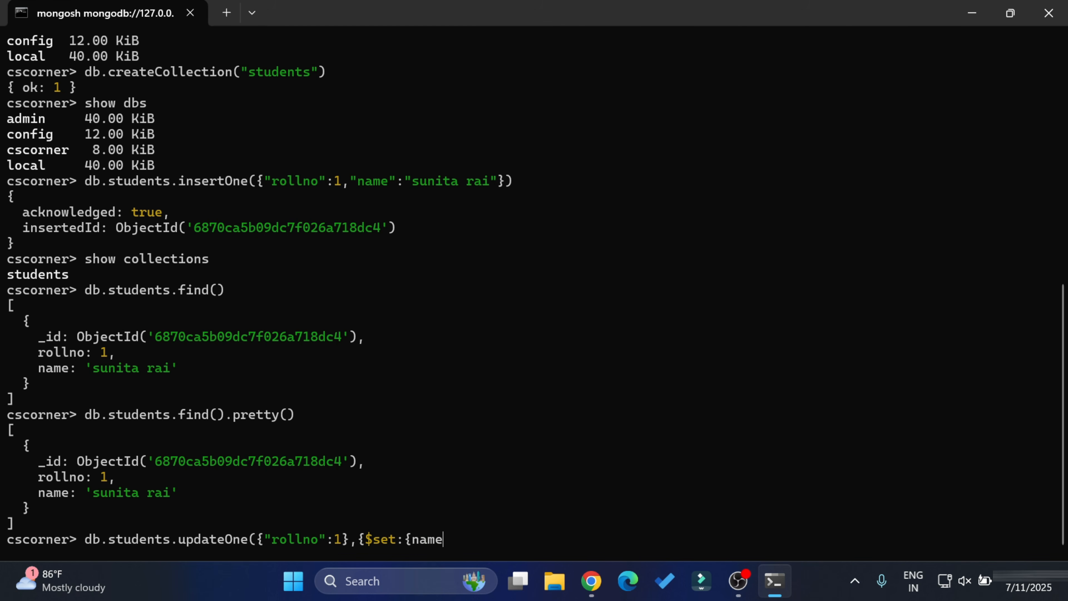
key(BackSpace)
key(BackSpace)
key(BackSpace)
key(BackSpace)
text("name":"Sunita"}}))
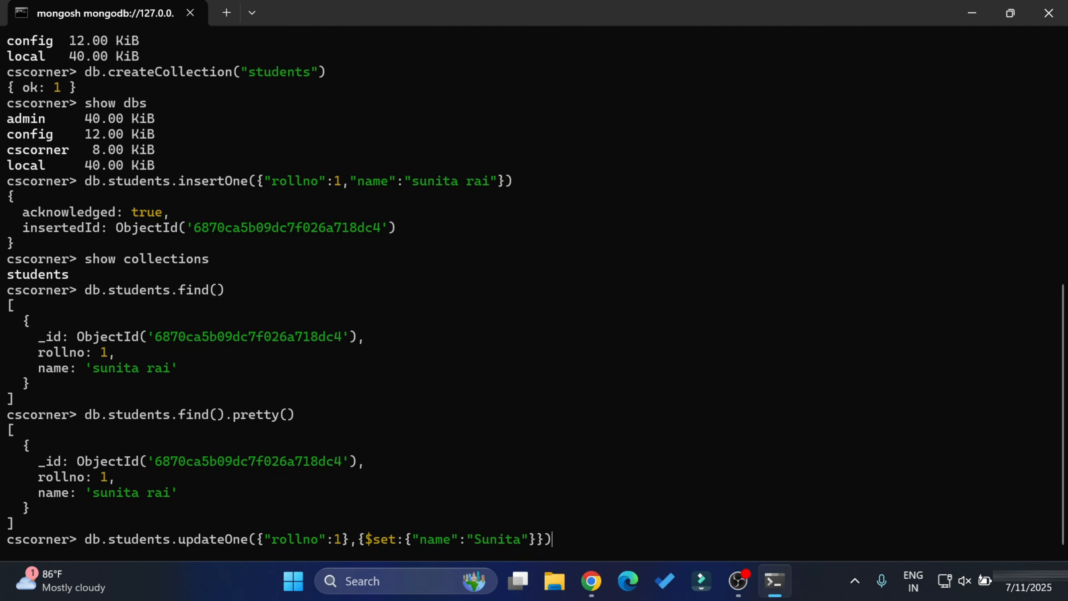
key(Return)
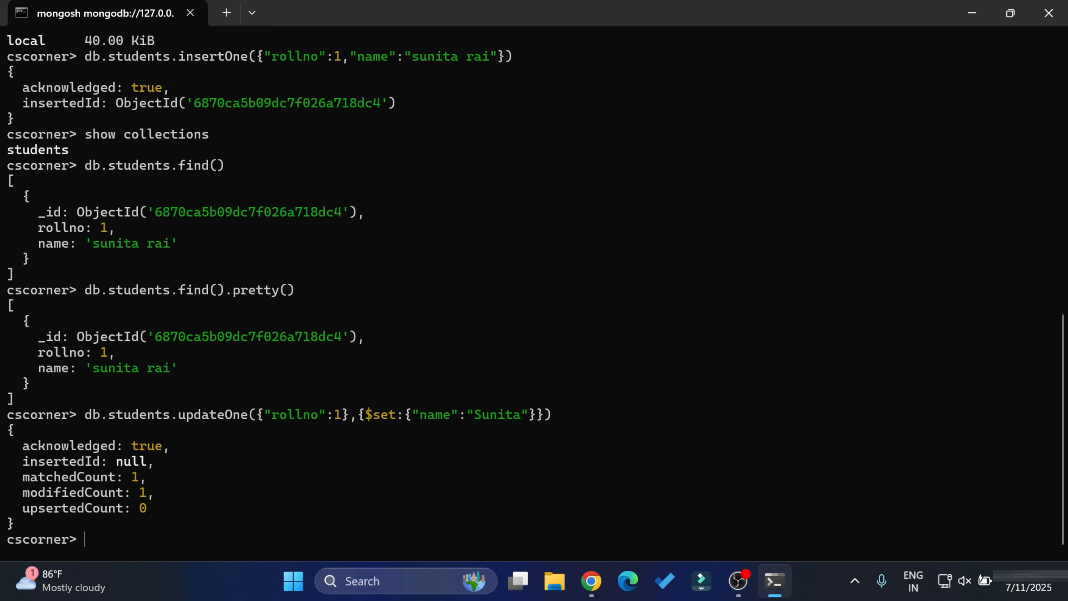
- Rerun the update with a lowercase first name and verify the stored document with find().pretty()
key(Up)
key(Left)
key(Left)
key(Left)
key(Left)
key(Left)
key(Left)
key(Left)
key(Left)
key(Left)
key(BackSpace)
text(s)
key(Return)
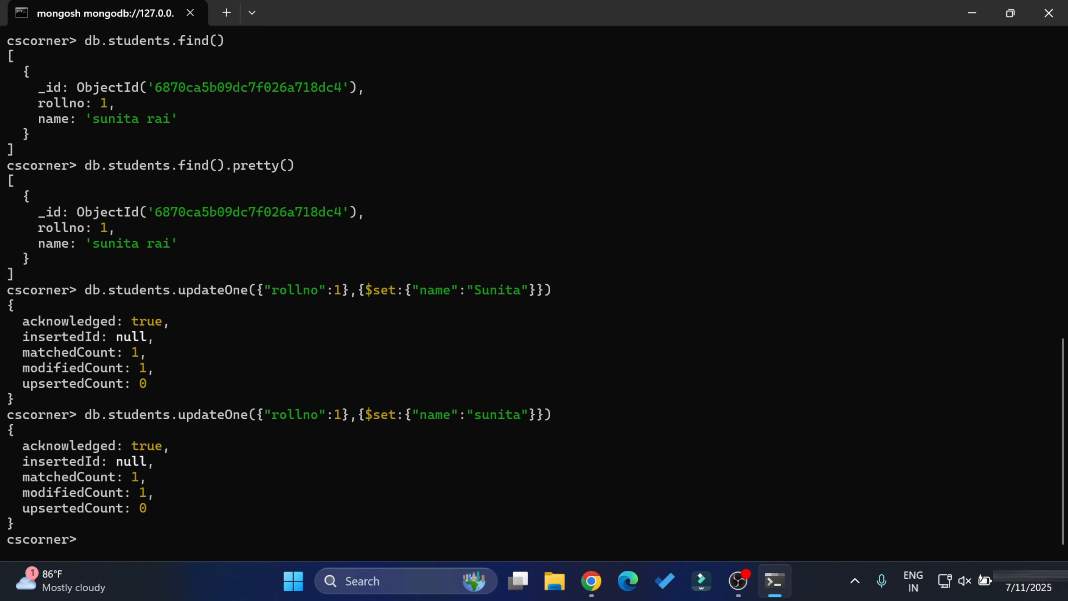
key(Up)
key(Up)
key(Up)
key(Return)
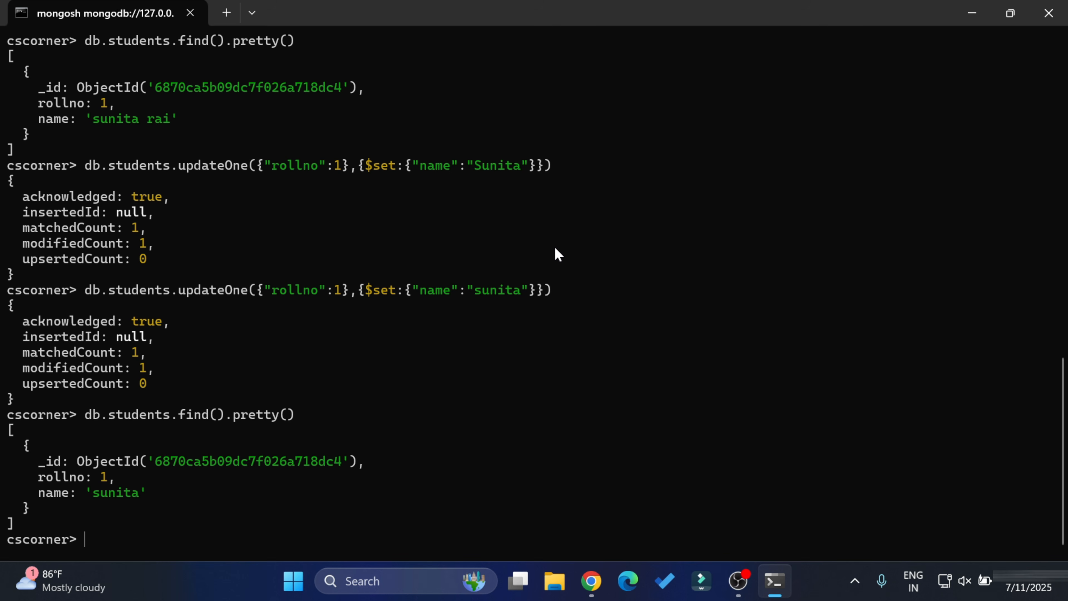
- Drop the students collection with db.students.drop() and confirm show collections returns nothing
text(db.students.d)
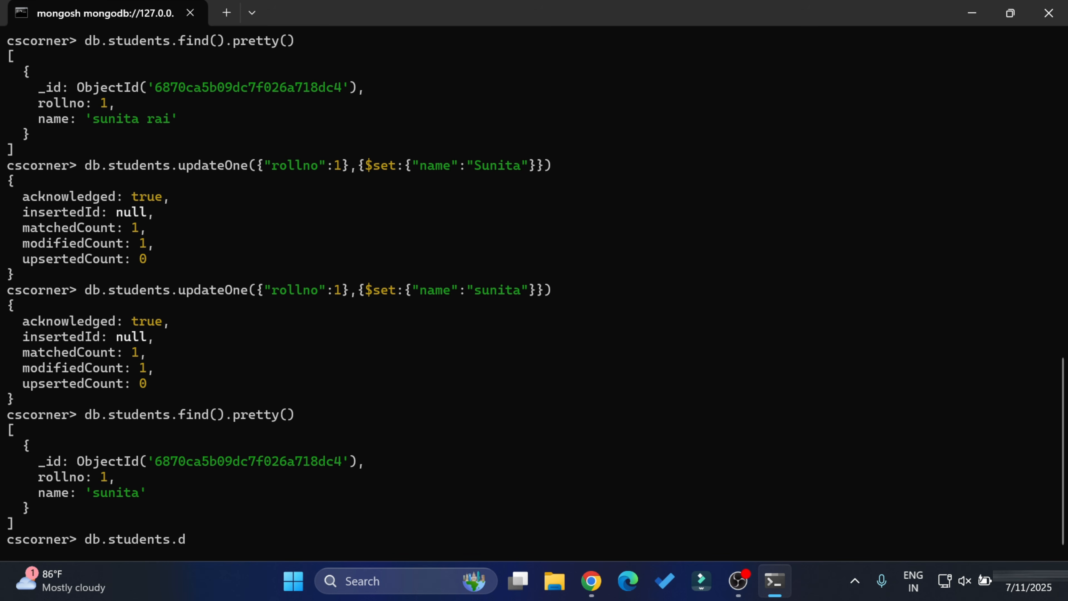
text(rop())
key(Return)
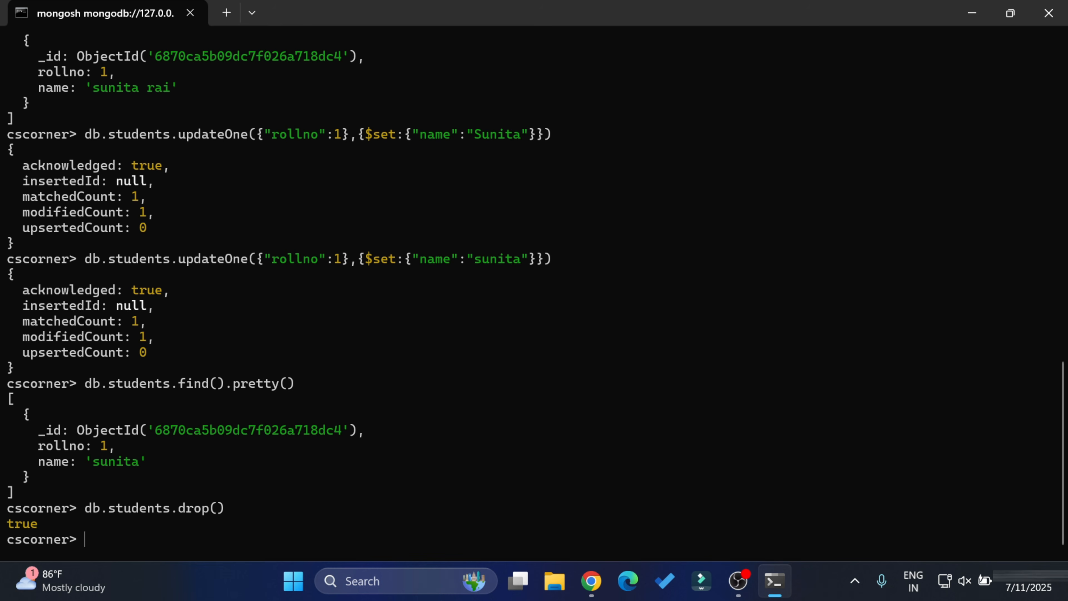
text(show collections)
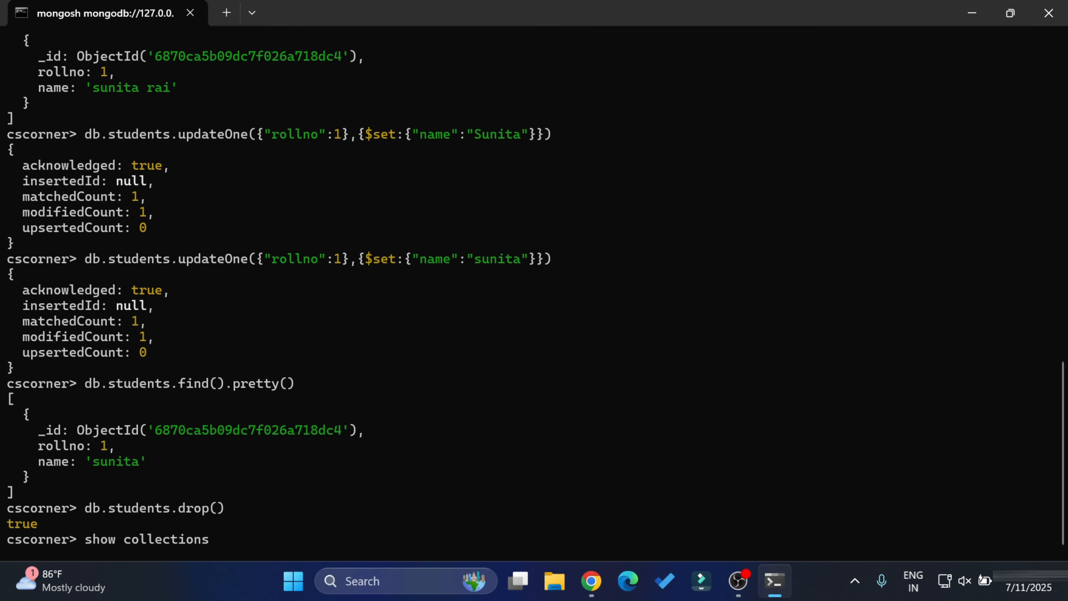
key(Return)
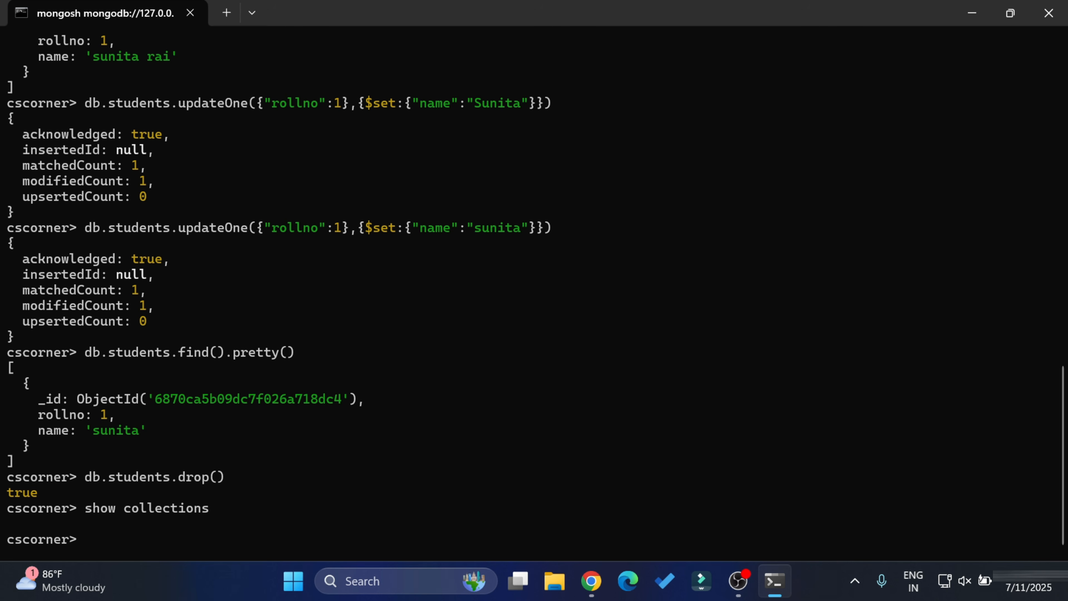
- Run db.dropDatabase() to remove cscorner, leaving only admin, config and local in show dbs
text(db.c)
key(BackSpace)
text(dropDatabase)
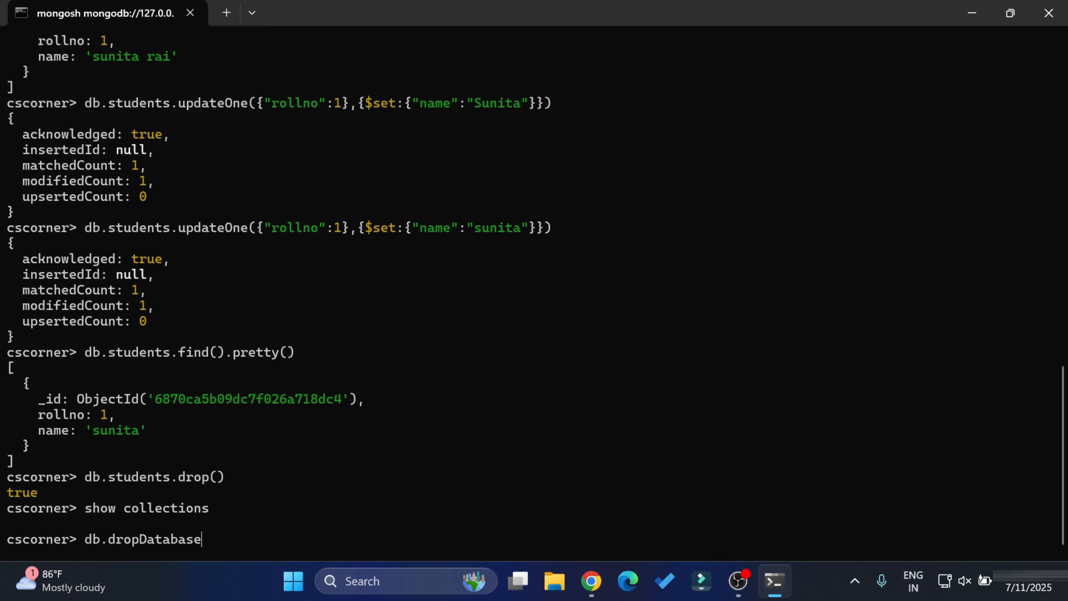
text(())
key(Return)
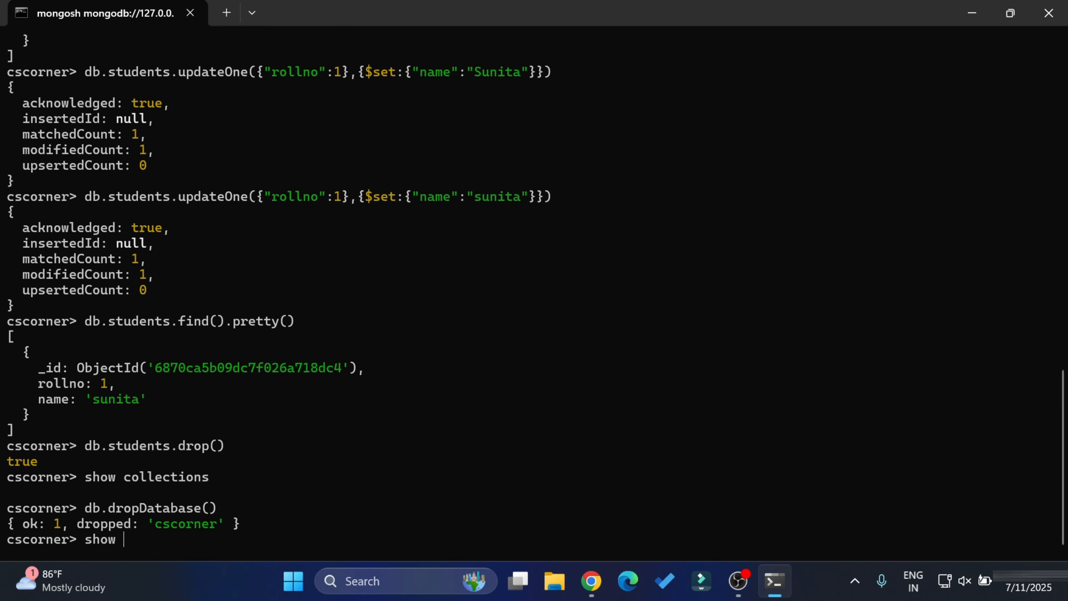
key(Return)
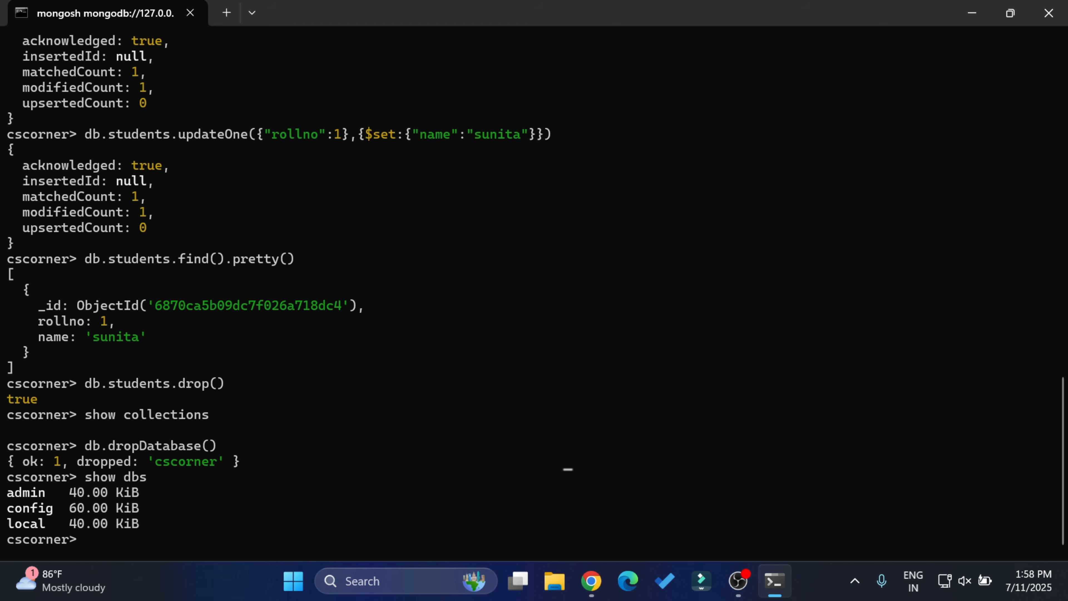